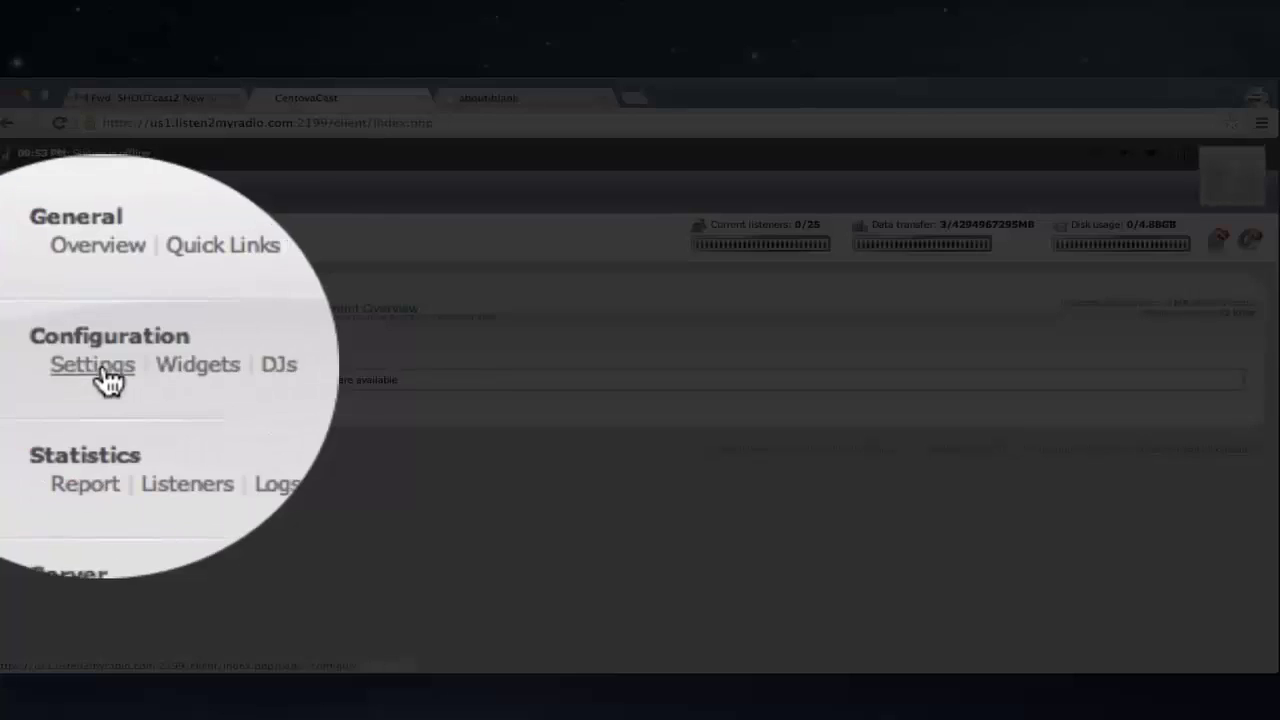
Enable AutoDJ in the stream's configuration settings, save the update and return to the settings page.
{"action": "left_click", "coordinate": [100, 366]}
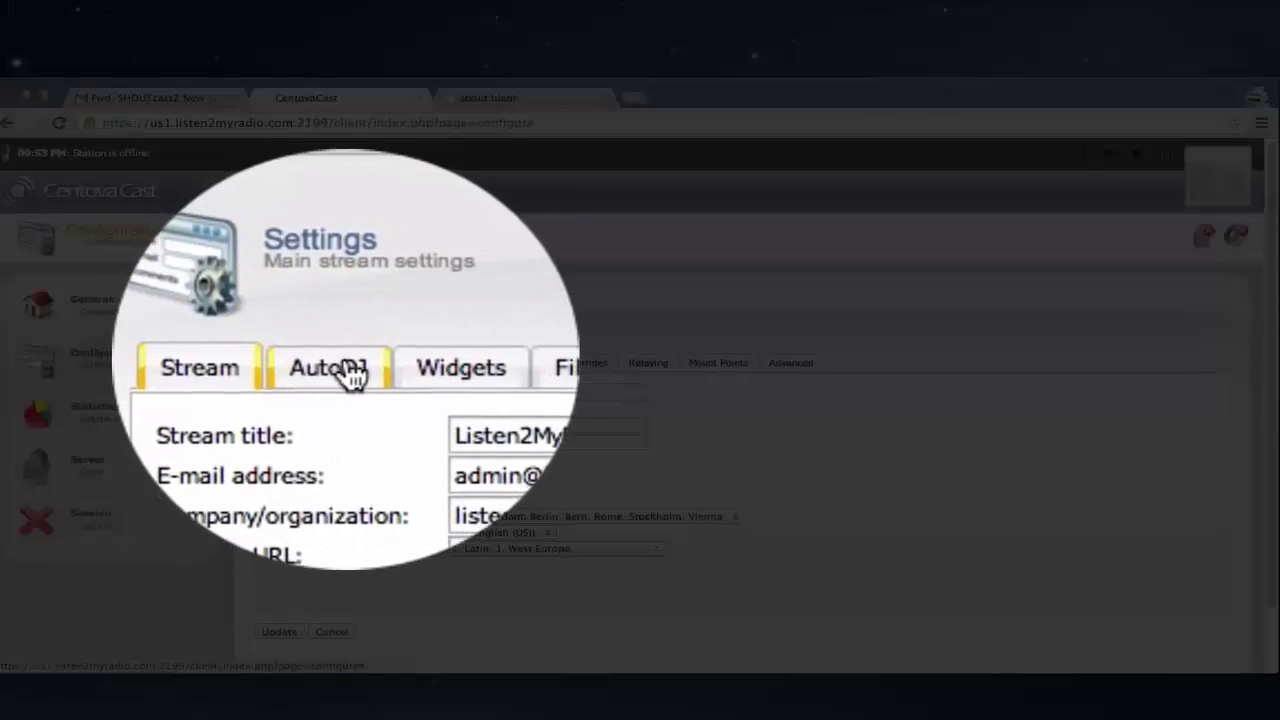
{"action": "left_click", "coordinate": [350, 372]}
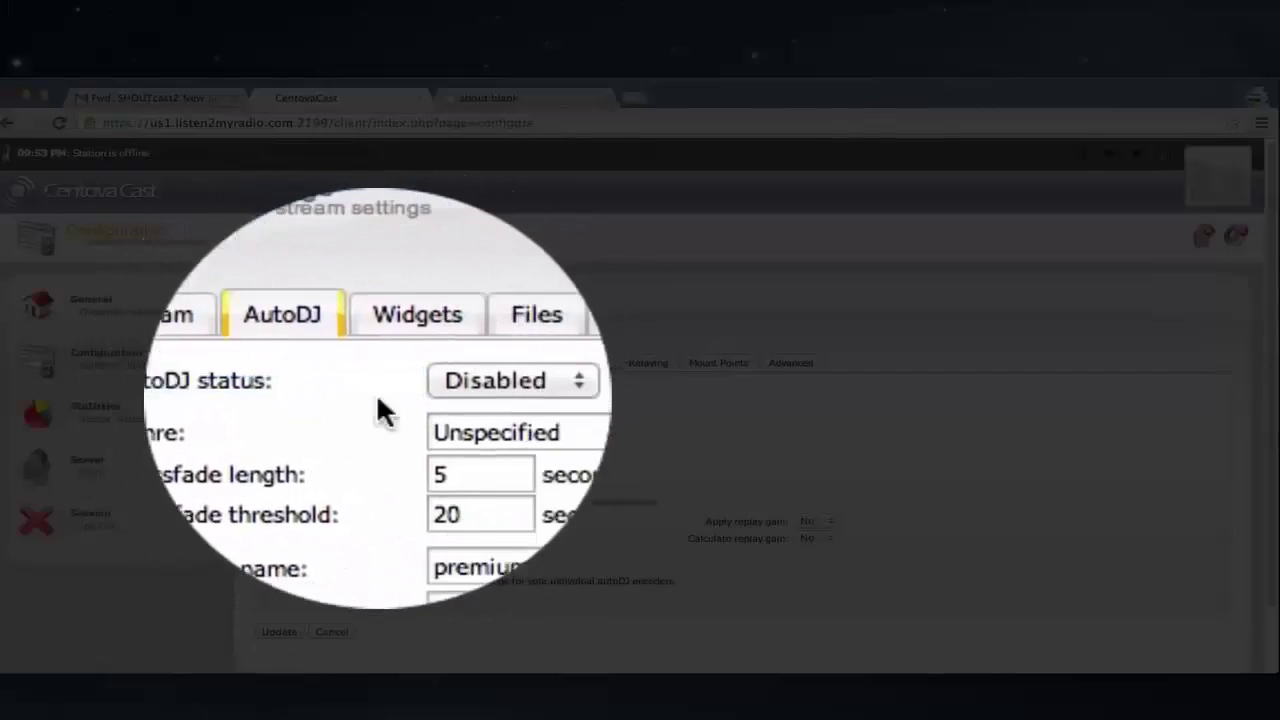
{"action": "left_click", "coordinate": [440, 391]}
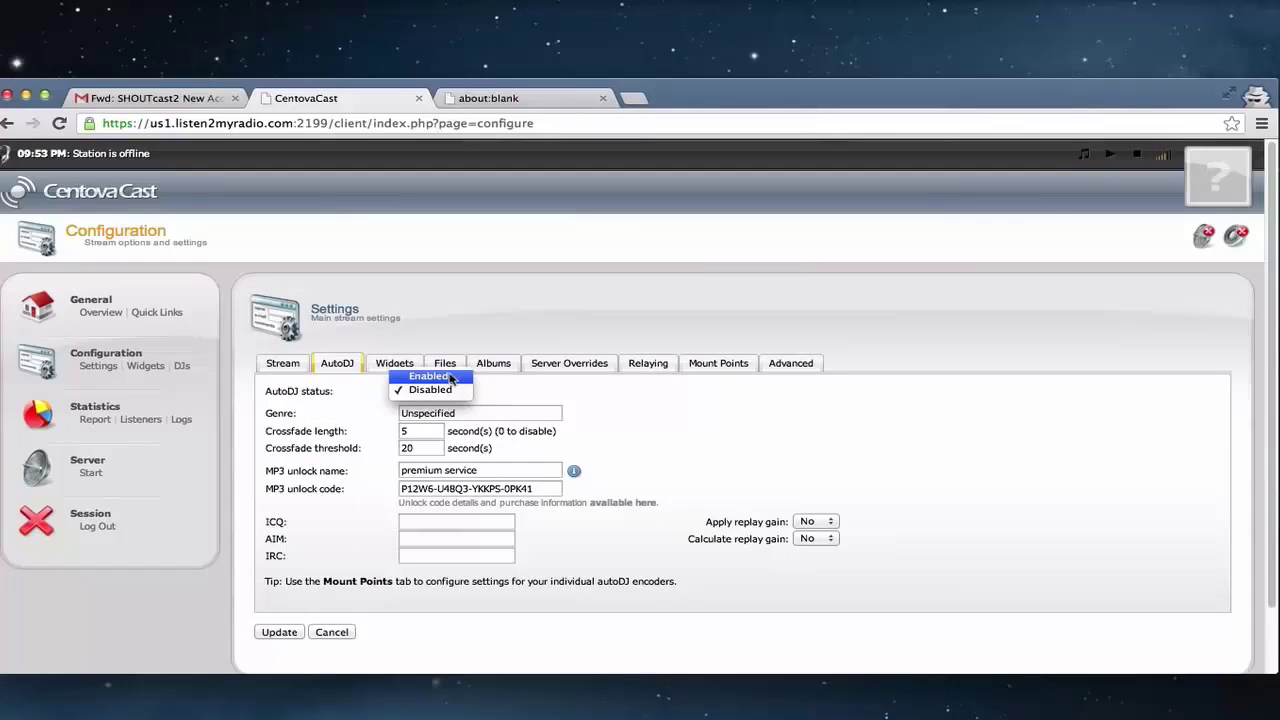
{"action": "left_click", "coordinate": [440, 376]}
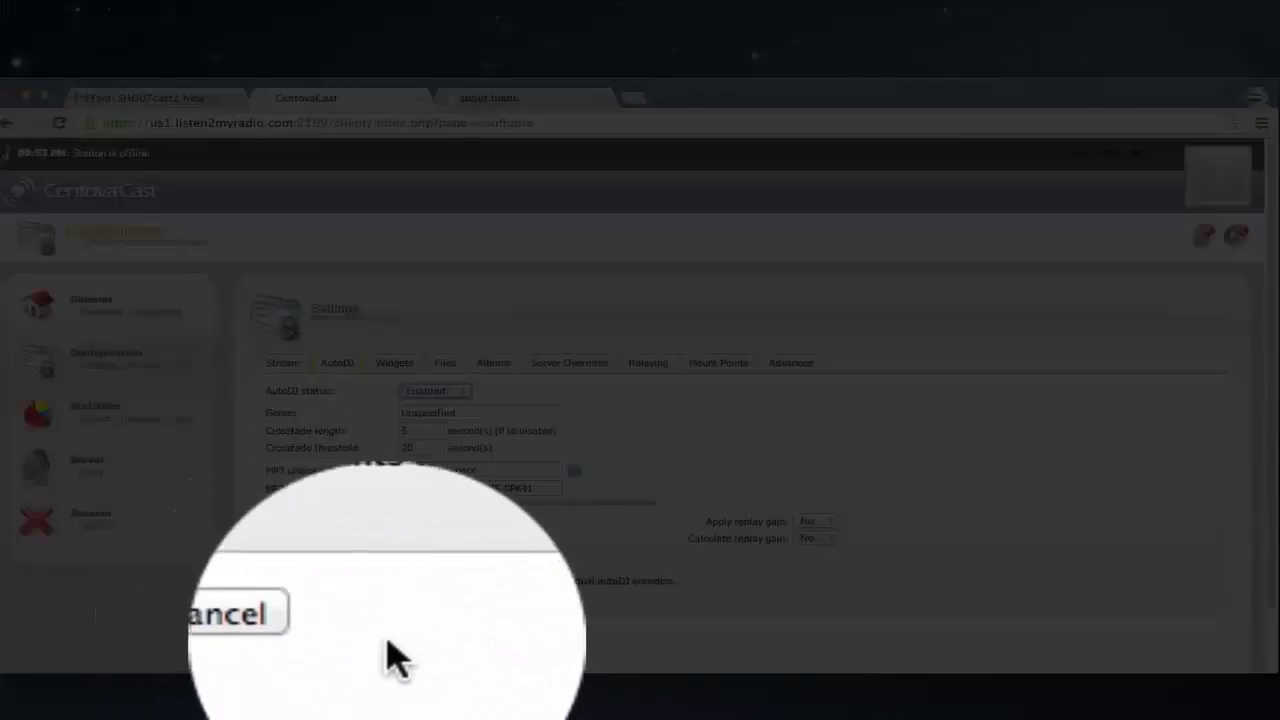
{"action": "left_click", "coordinate": [298, 640]}
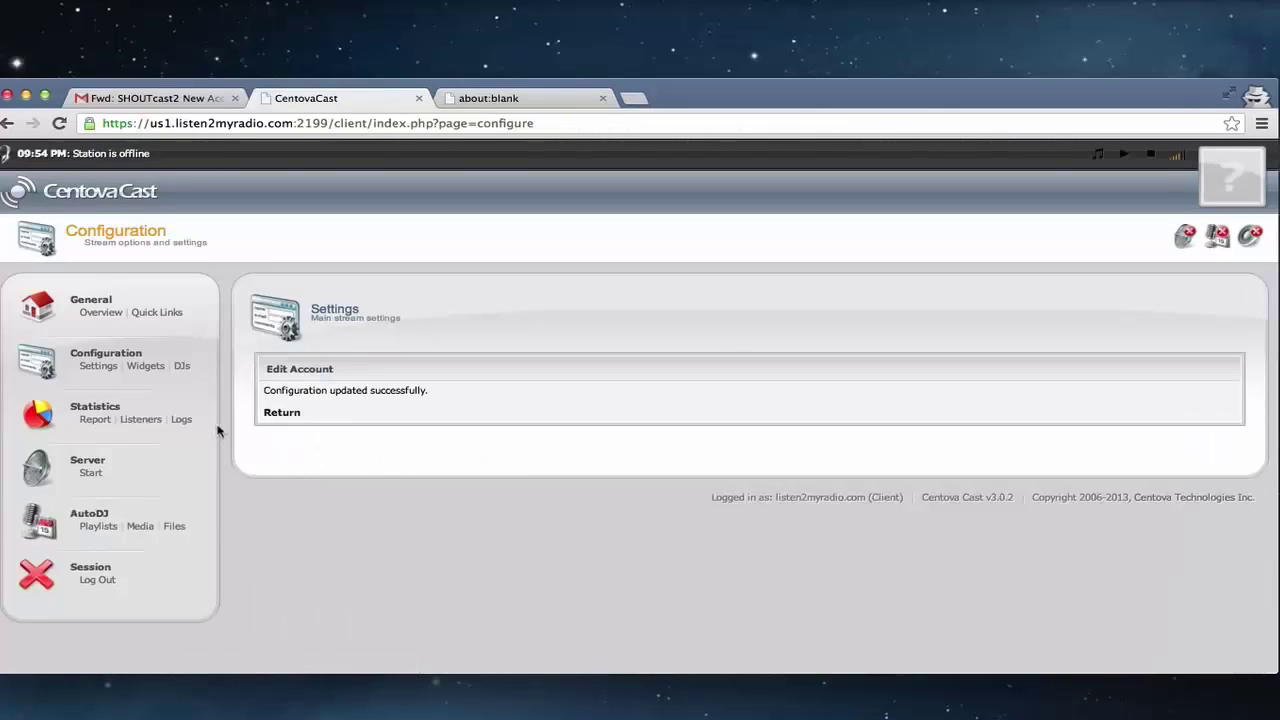
{"action": "left_click", "coordinate": [270, 416]}
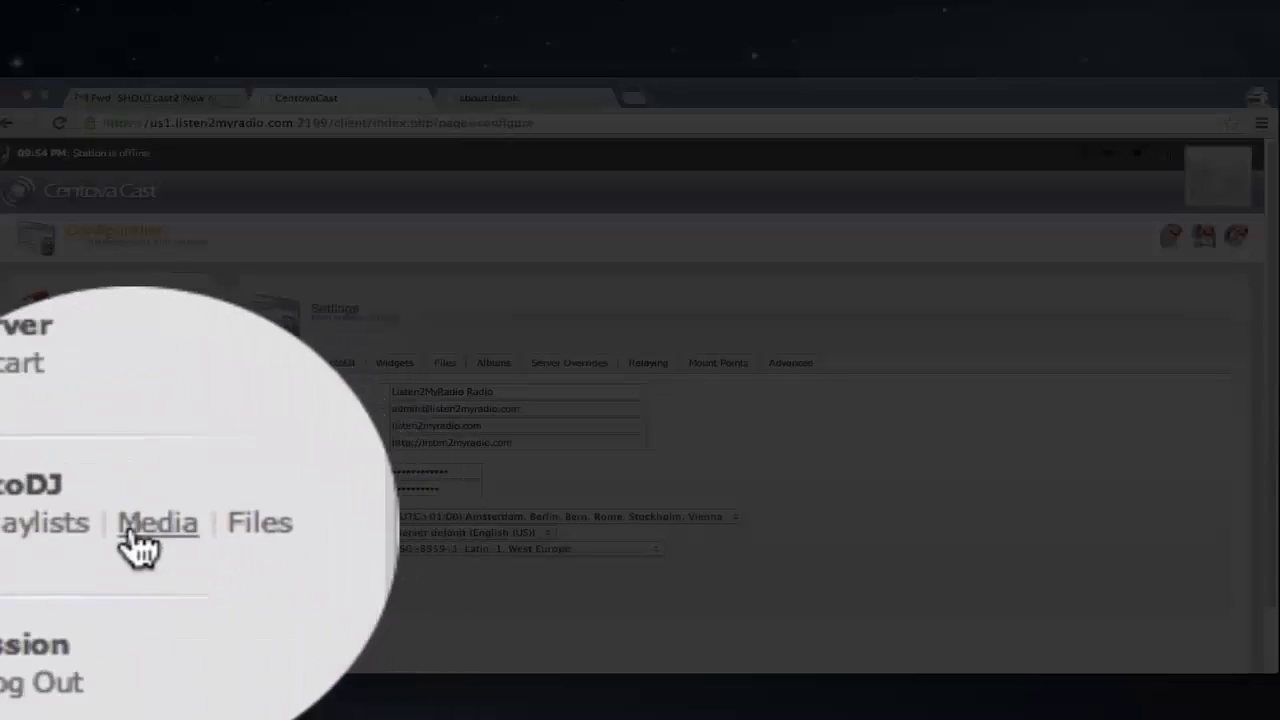
Start a new playlist in the AutoDJ playlist management and title it "Tutorial Playlist".
{"action": "left_click", "coordinate": [117, 535]}
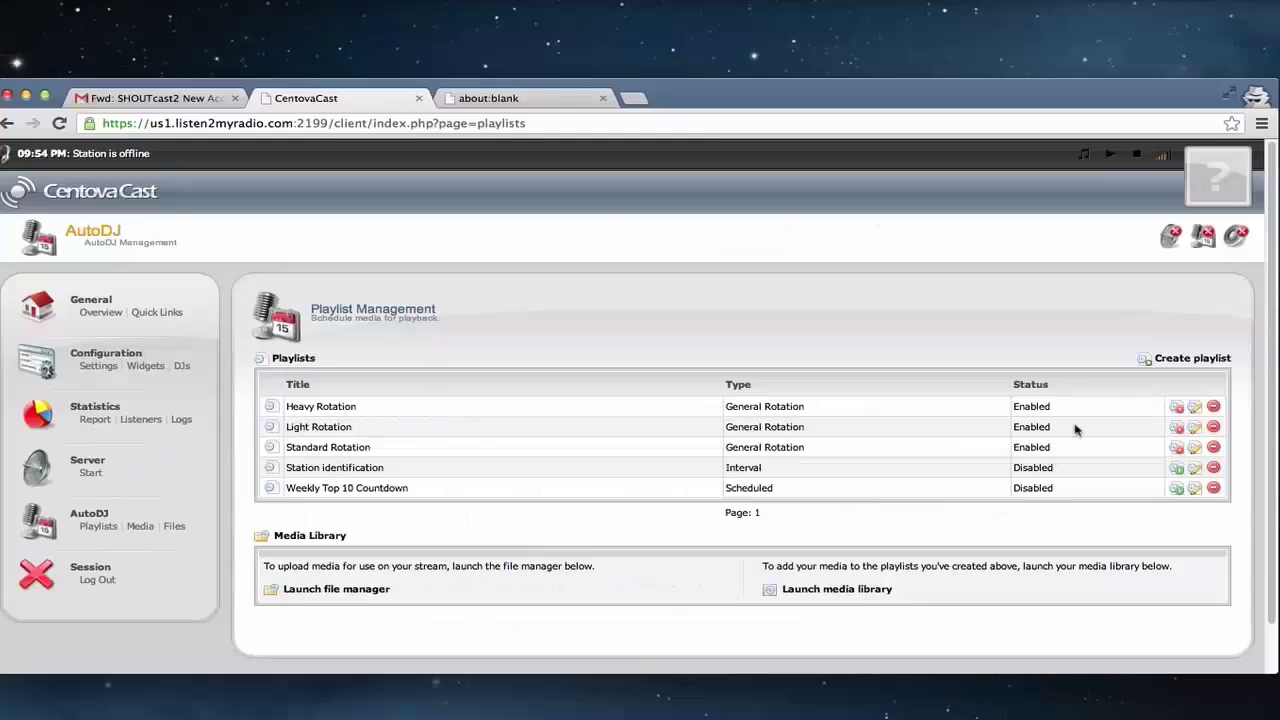
{"action": "left_click", "coordinate": [1160, 358]}
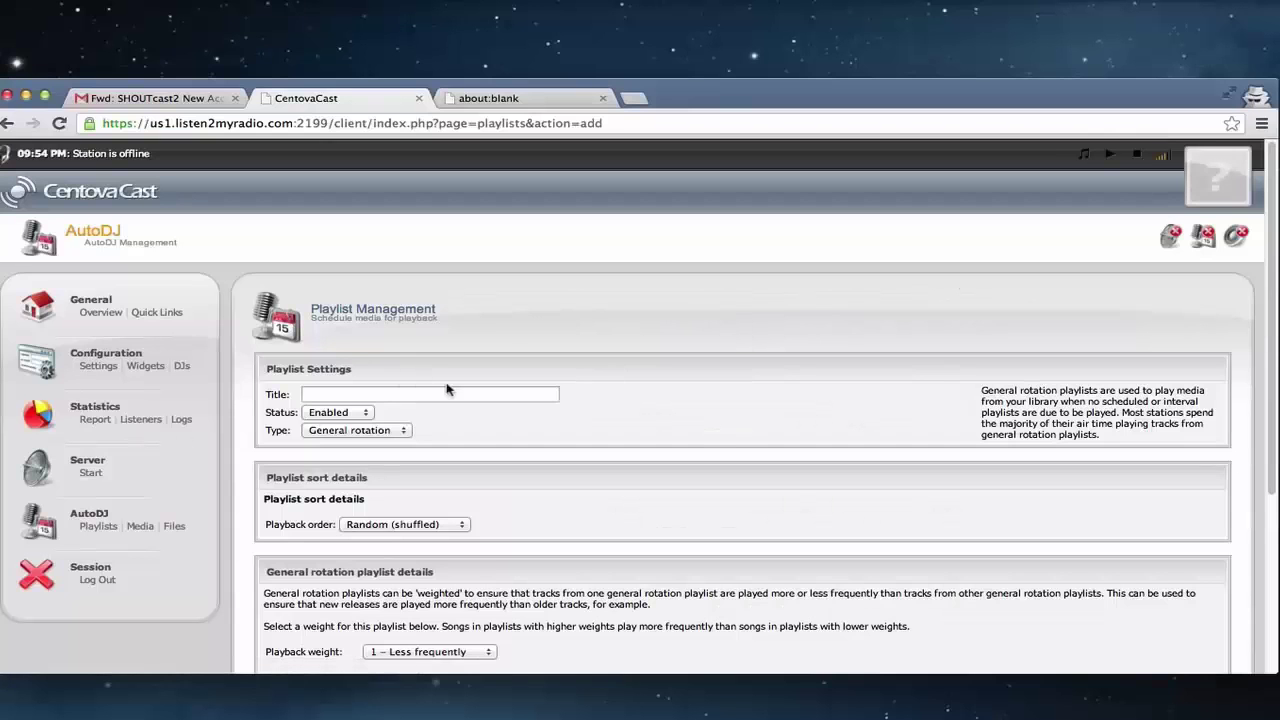
{"action": "scroll", "coordinate": [447, 389], "scroll_direction": "down", "scroll_amount": 2}
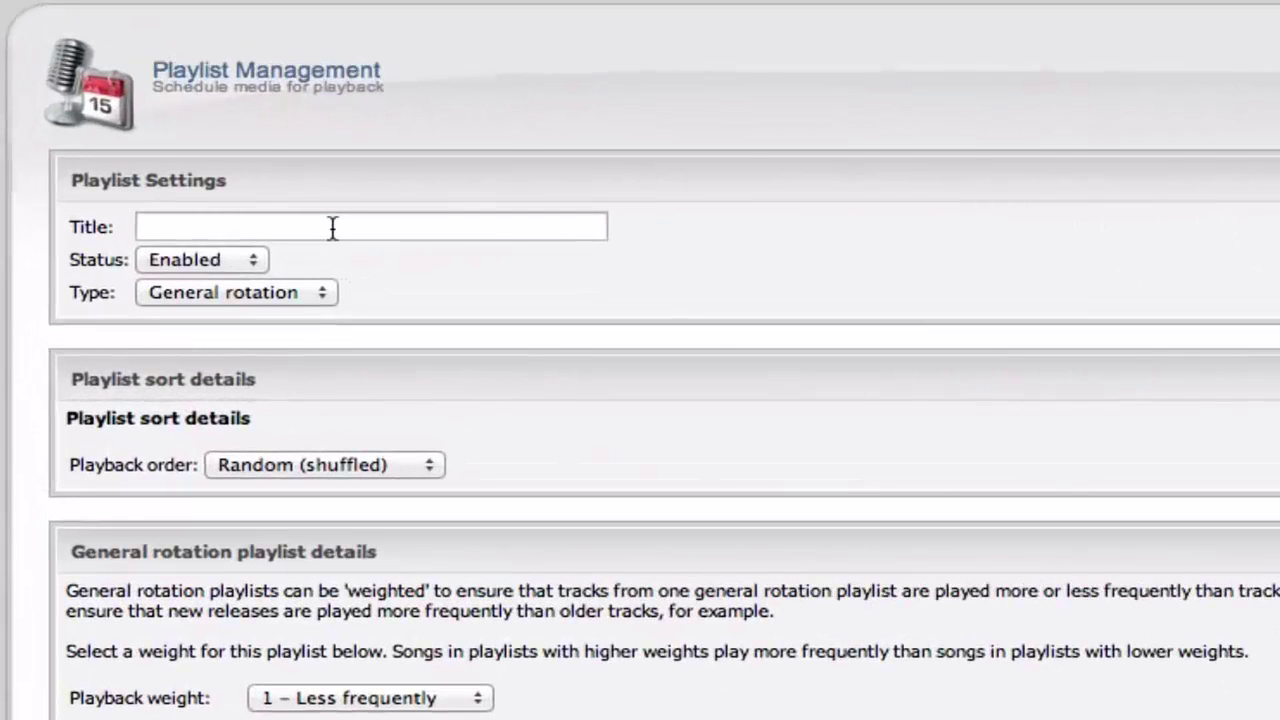
{"action": "left_click", "coordinate": [333, 228]}
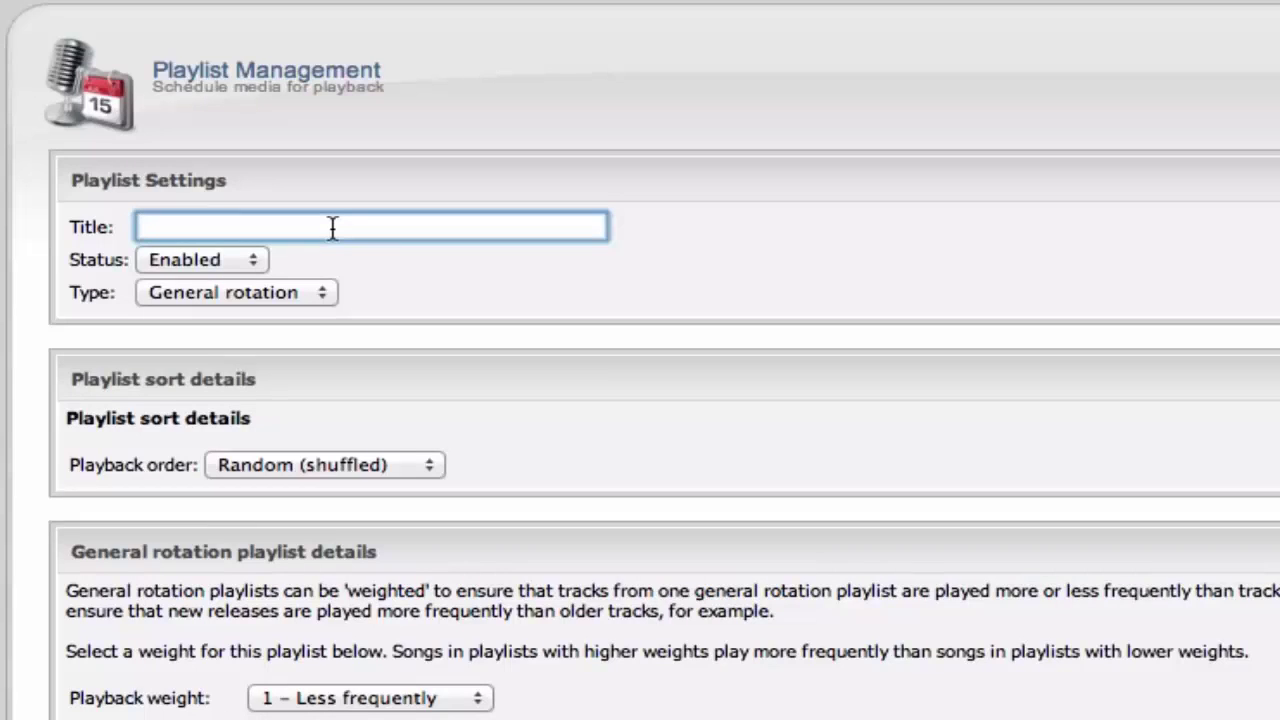
{"action": "type", "text": "Tutorial Pla"}
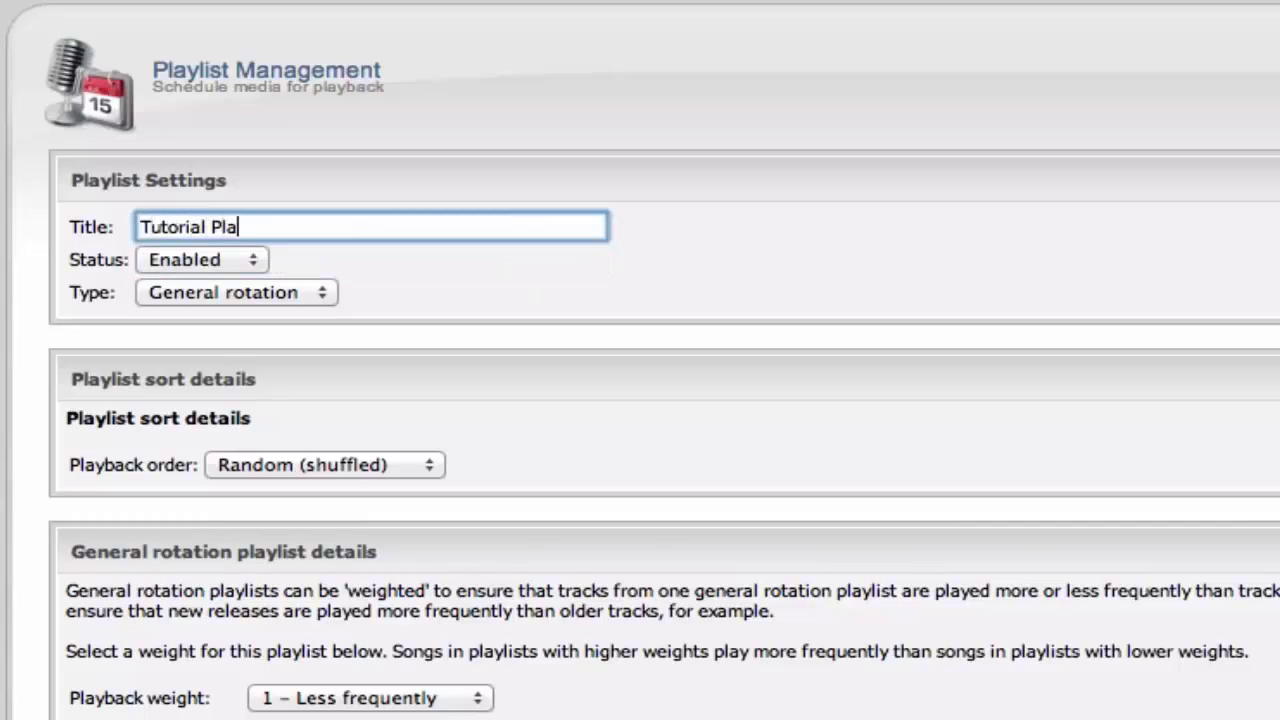
{"action": "type", "text": "ylist"}
{"action": "left_click", "coordinate": [645, 316]}
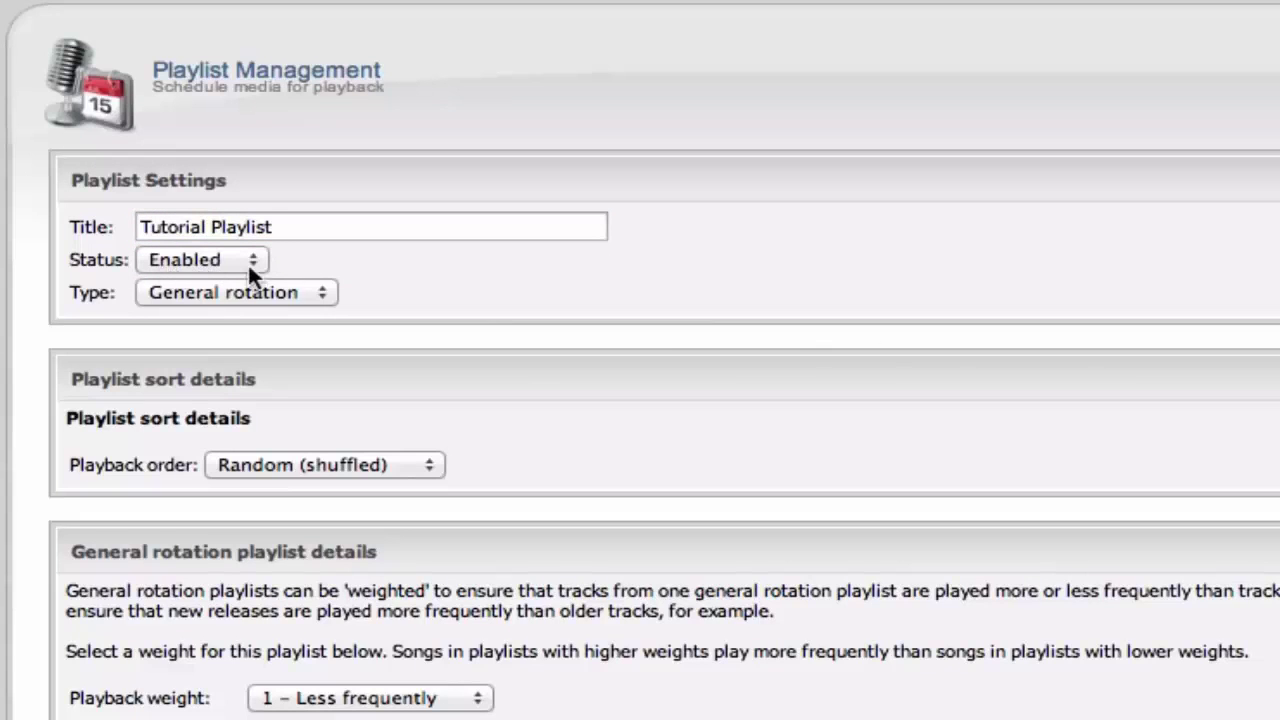
Review the available playlist types and set the new playlist's type to Scheduled.
{"action": "left_click", "coordinate": [318, 295]}
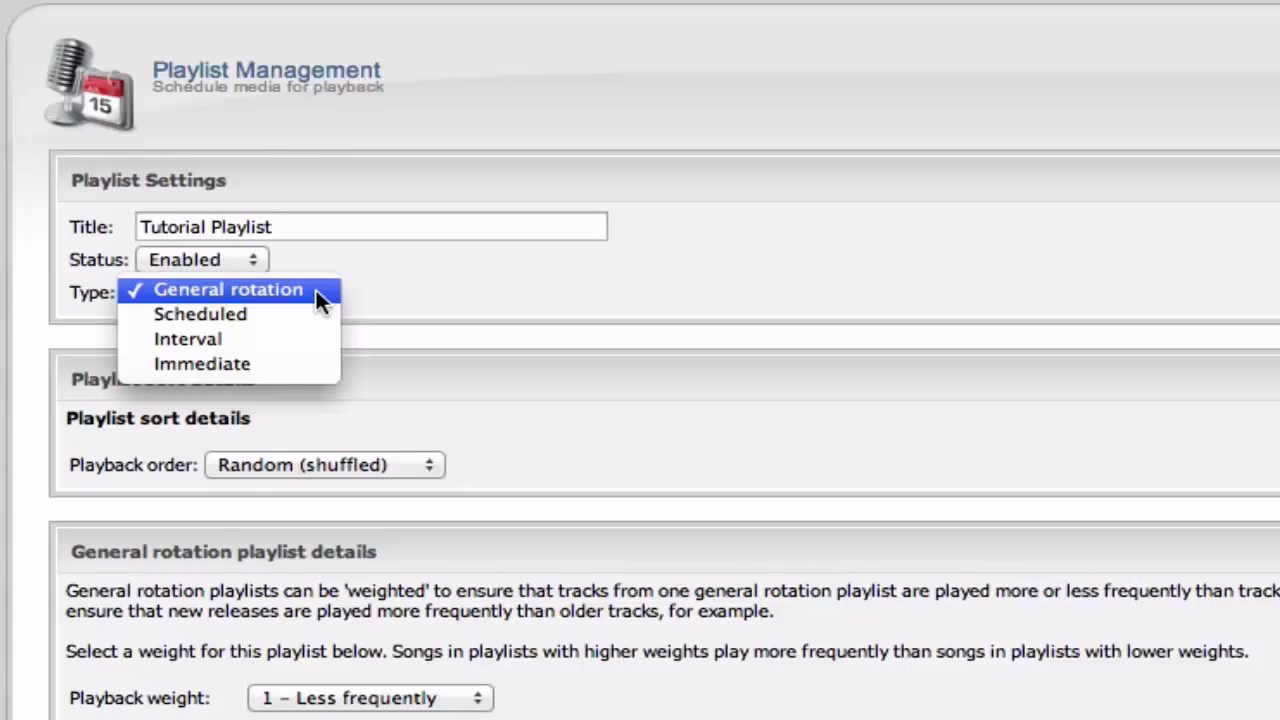
{"action": "left_click", "coordinate": [396, 294]}
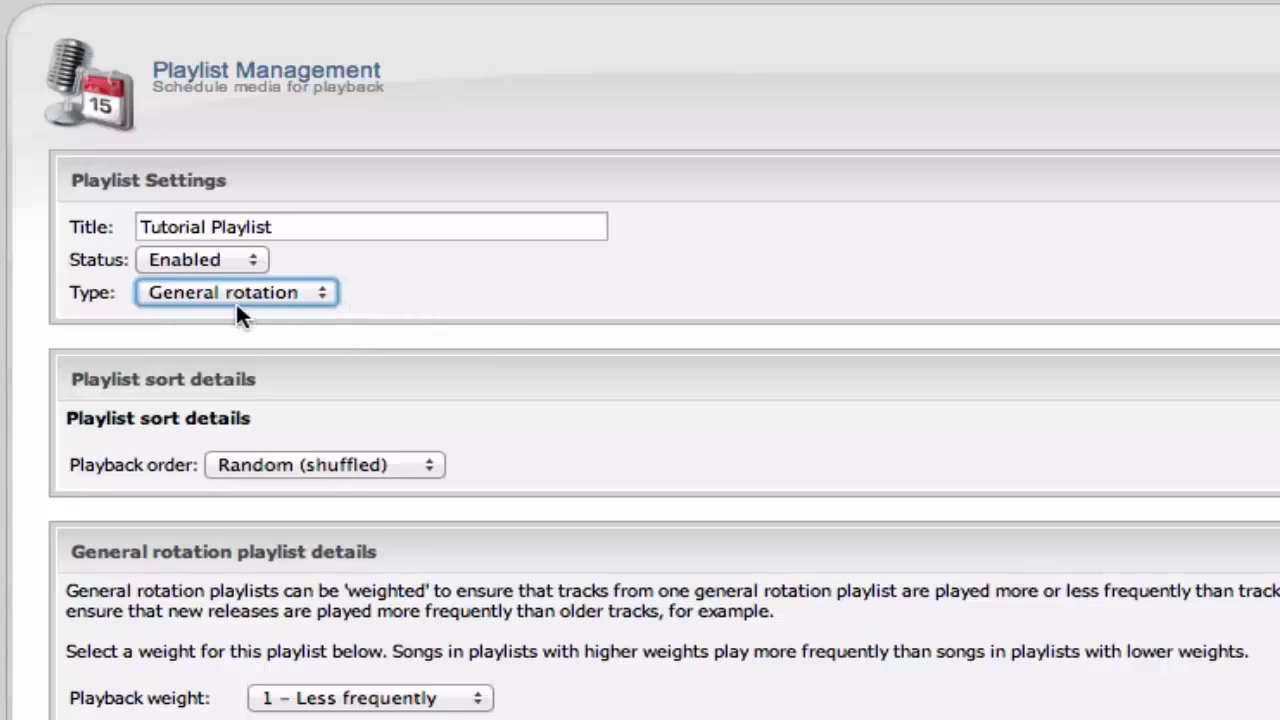
{"action": "left_click", "coordinate": [318, 294]}
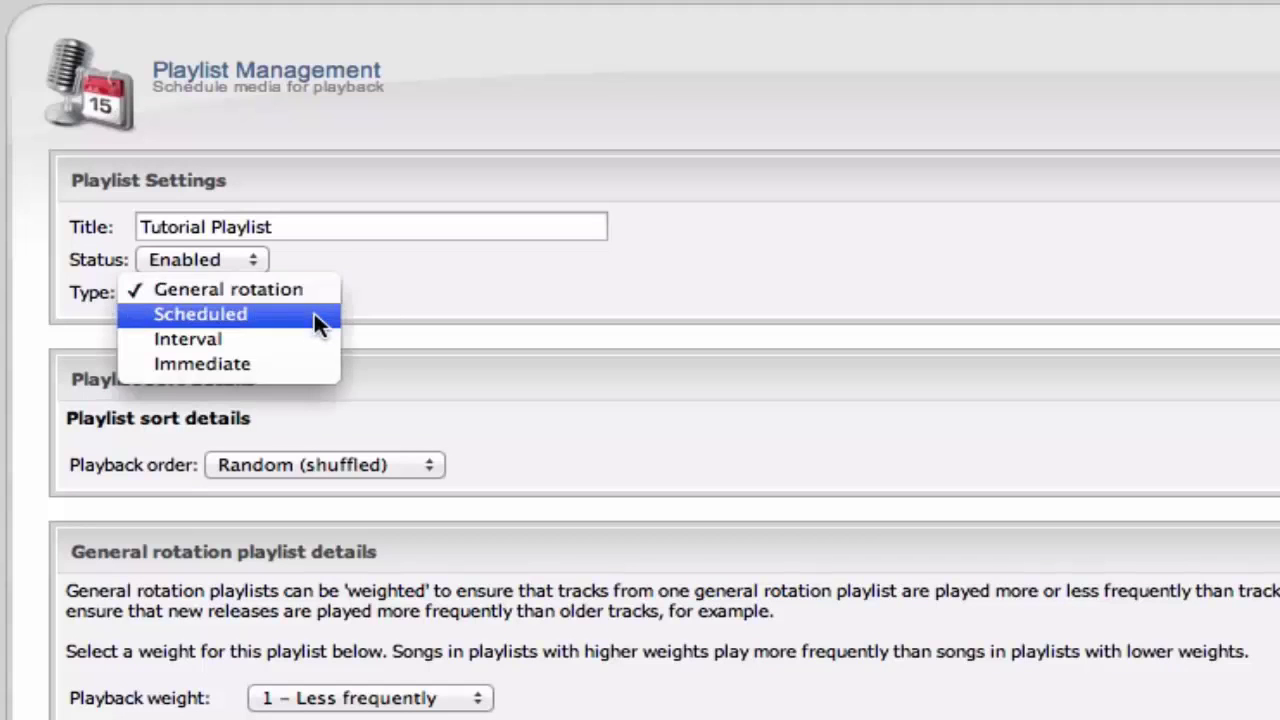
{"action": "left_click", "coordinate": [314, 315]}
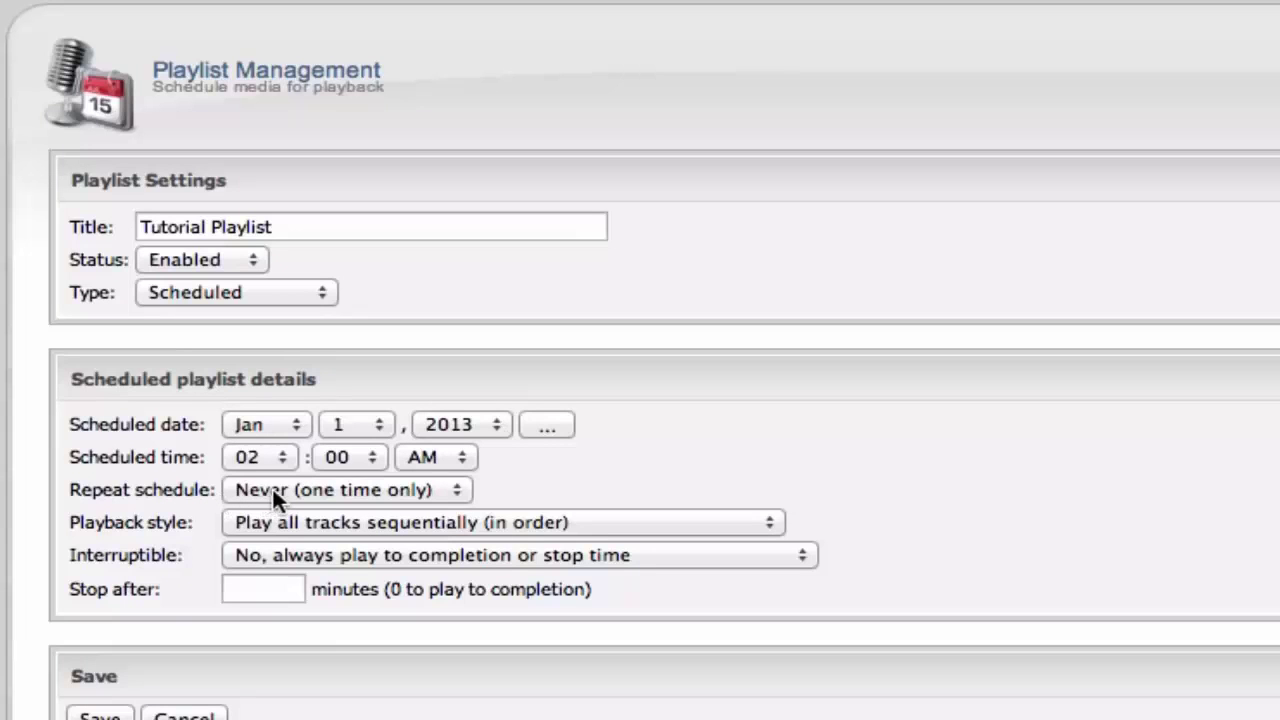
Change the playlist type to Interval and set it to repeat every 20 songs.
{"action": "left_click", "coordinate": [248, 296]}
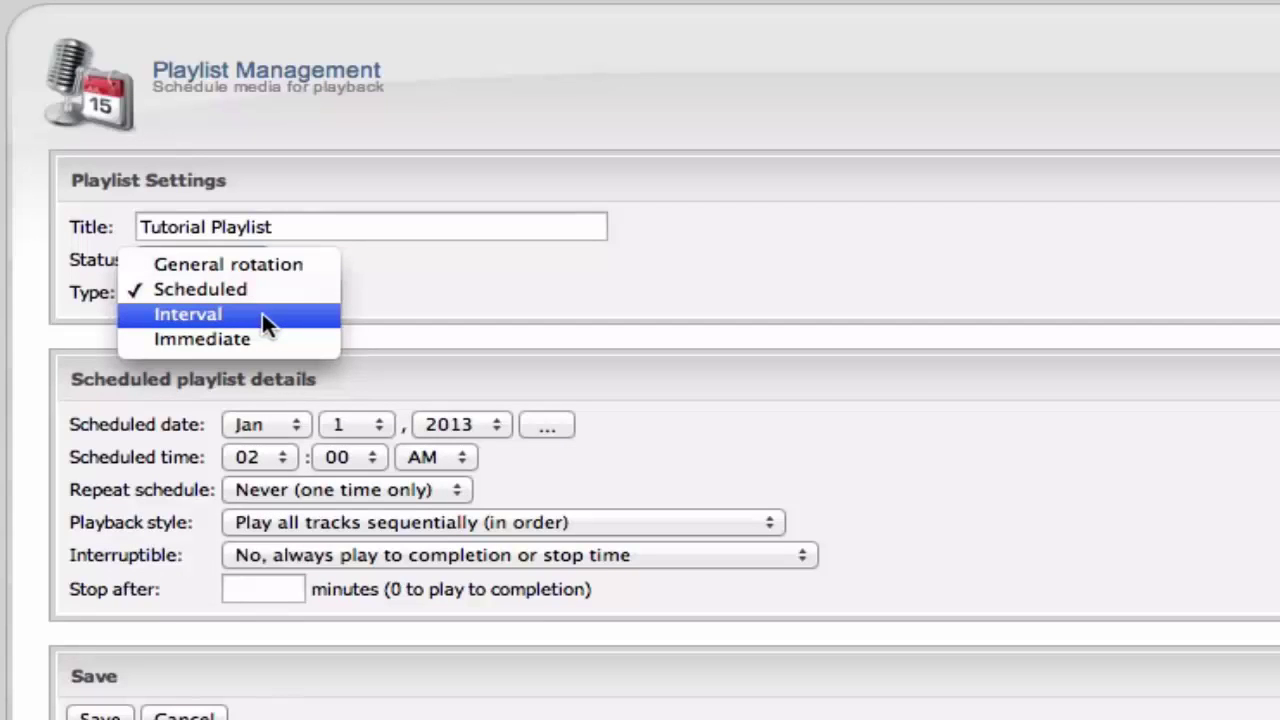
{"action": "left_click", "coordinate": [262, 313]}
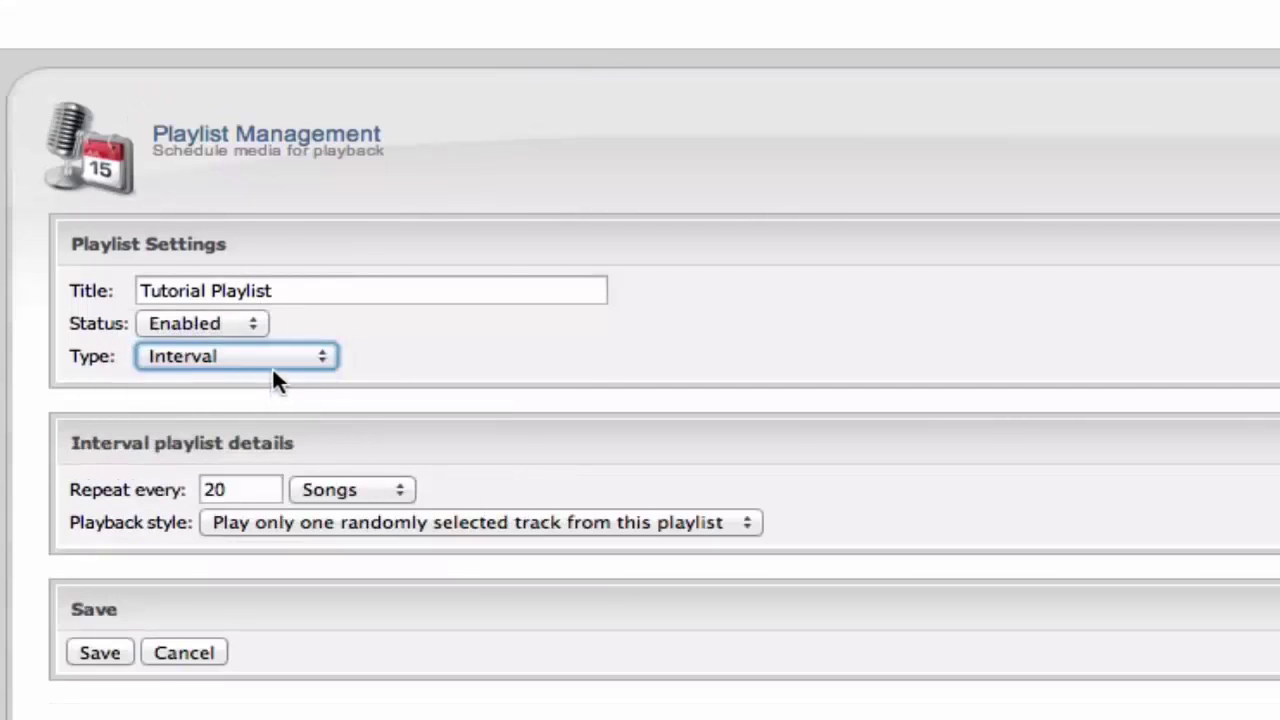
{"action": "left_click", "coordinate": [447, 386]}
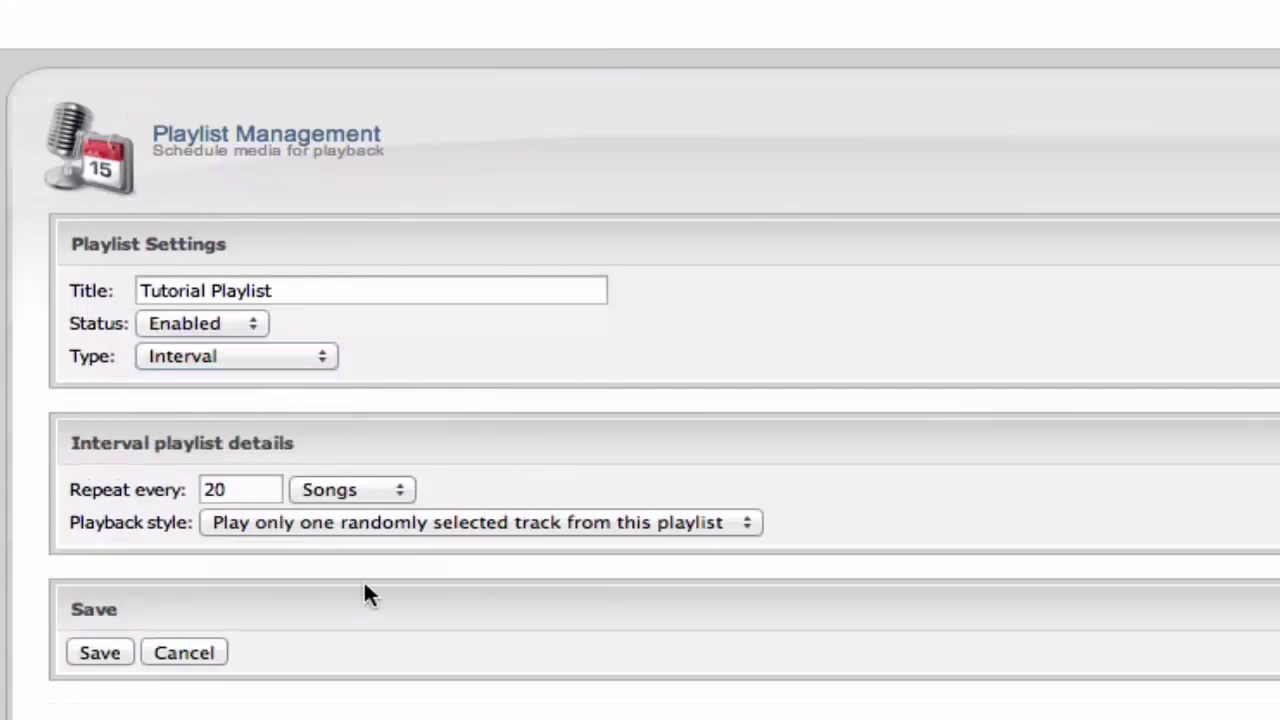
{"action": "double_click", "coordinate": [257, 490]}
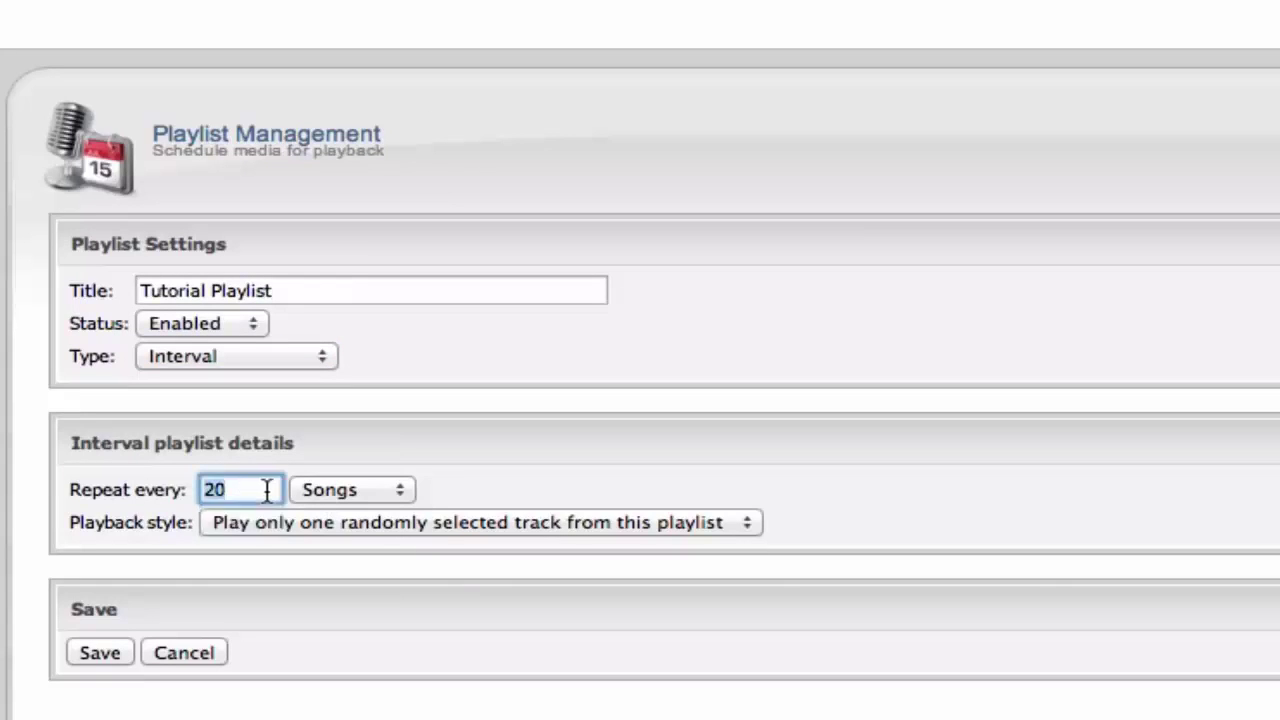
{"action": "type", "text": "20"}
Switch the playlist type to Immediate and read the description of that type.
{"action": "left_click", "coordinate": [257, 352]}
{"action": "left_click", "coordinate": [273, 378]}
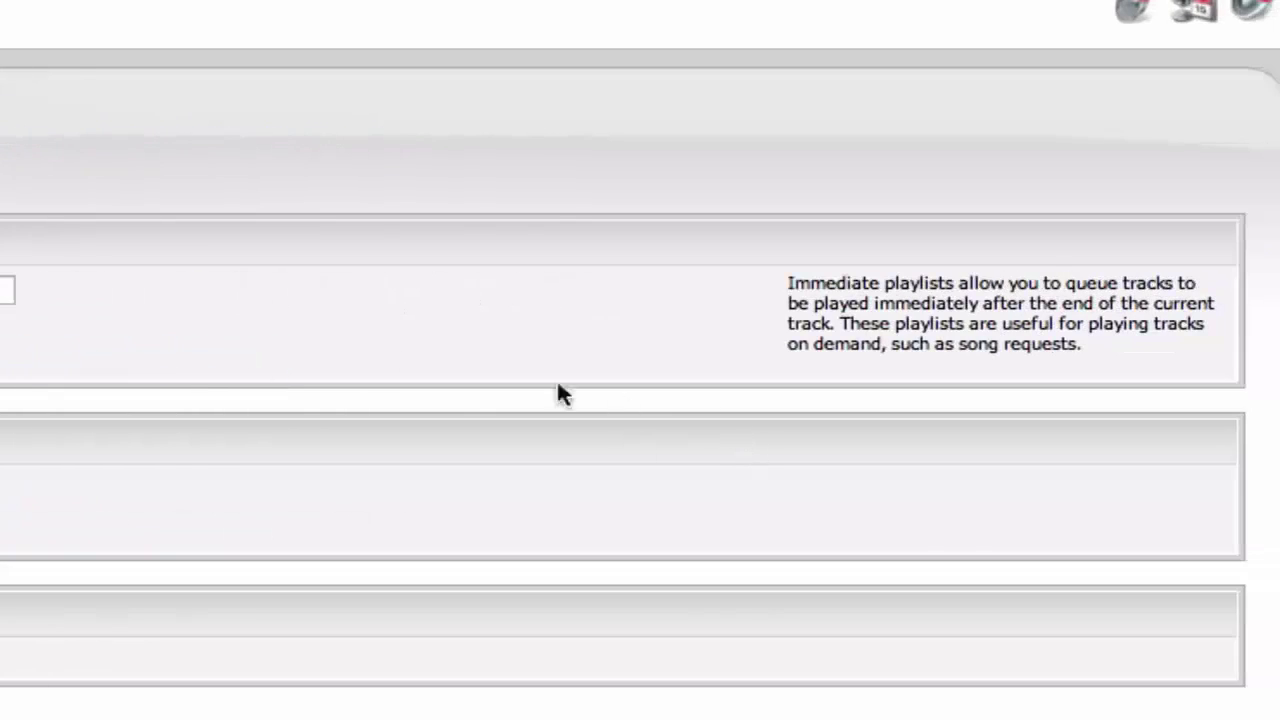
{"action": "triple_click", "coordinate": [943, 334]}
{"action": "left_click", "coordinate": [993, 372]}
{"action": "left_click_drag", "start_coordinate": [1114, 345], "coordinate": [783, 285]}
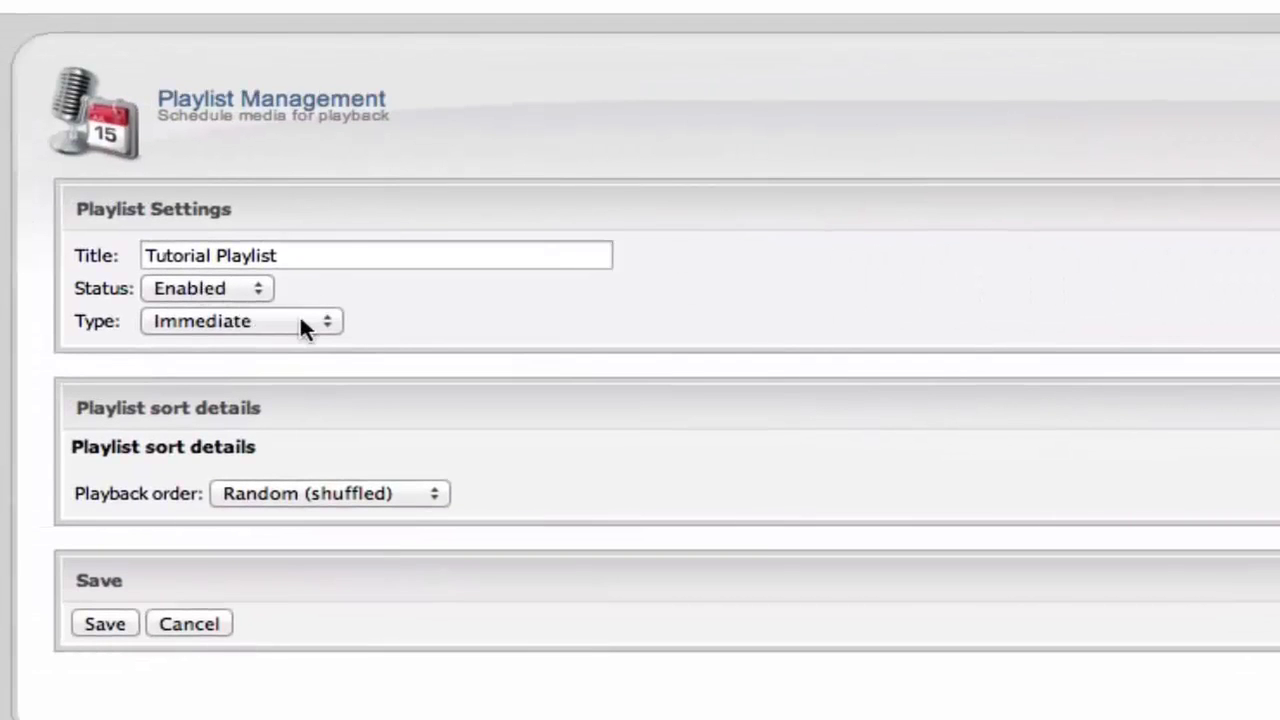
Set the playlist type back to General rotation and review the playback order choices.
{"action": "left_click", "coordinate": [300, 318]}
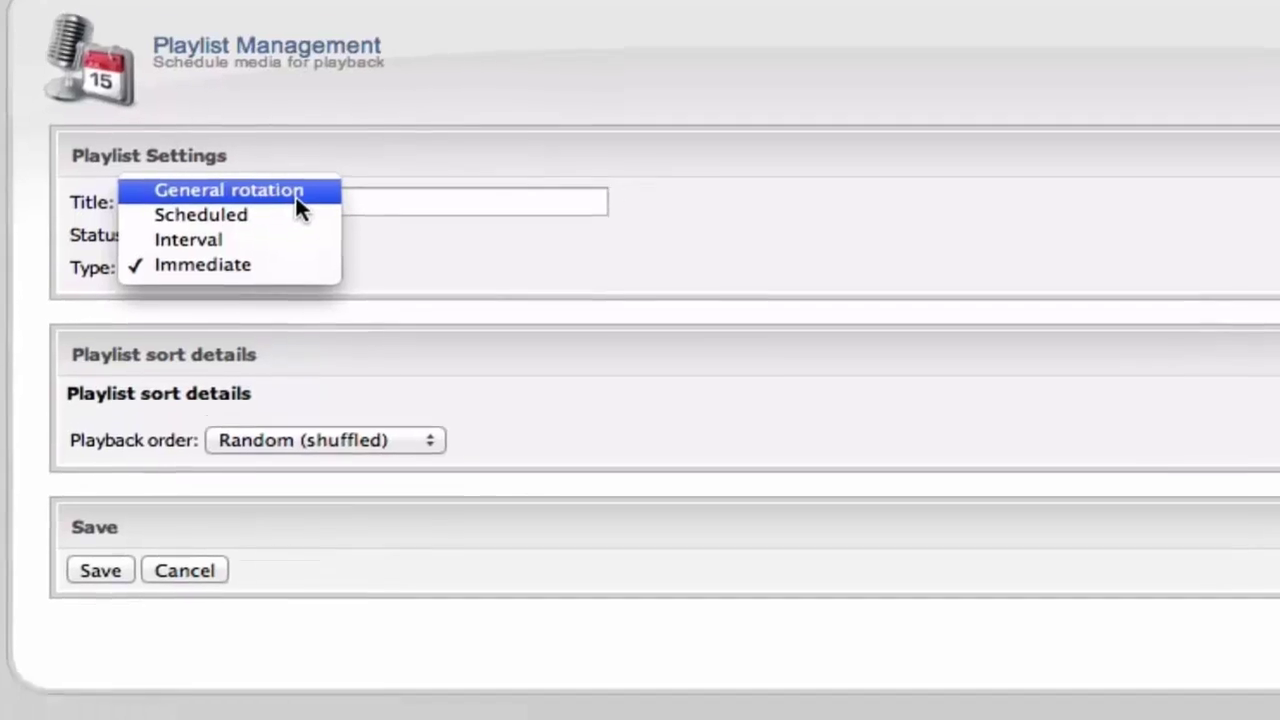
{"action": "left_click", "coordinate": [300, 246]}
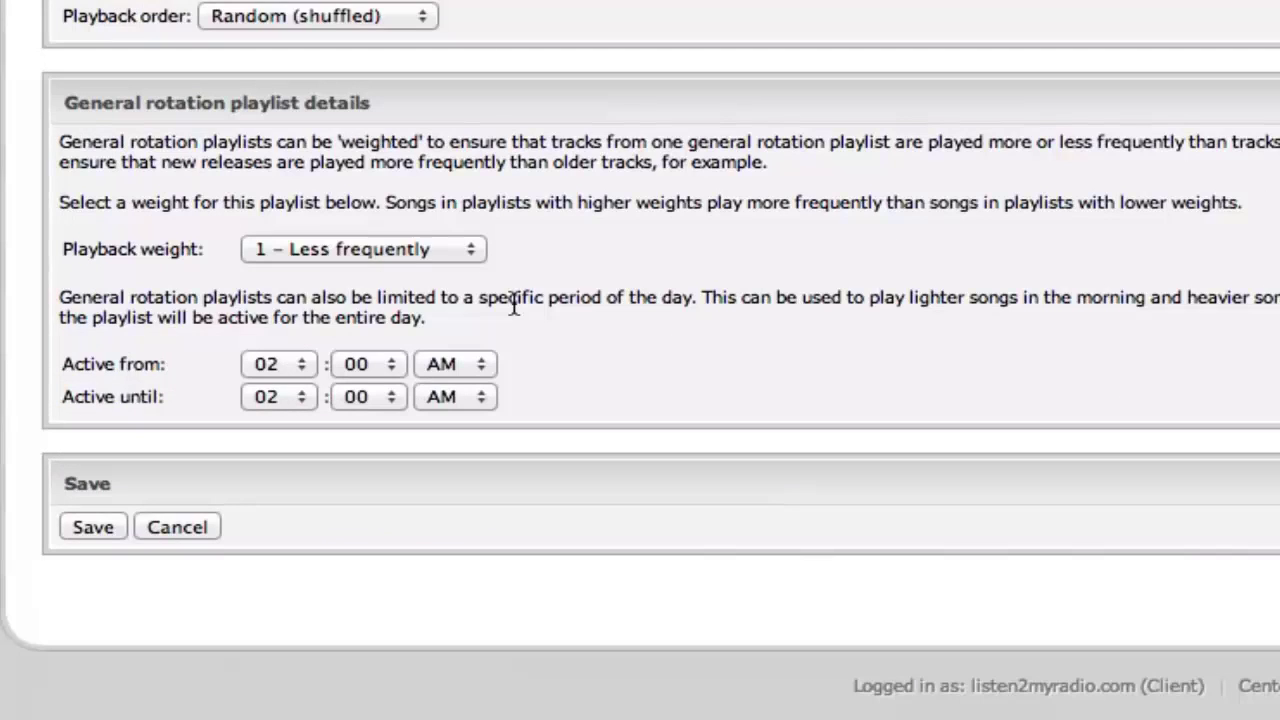
{"action": "scroll", "coordinate": [503, 300], "scroll_direction": "up", "scroll_amount": 5}
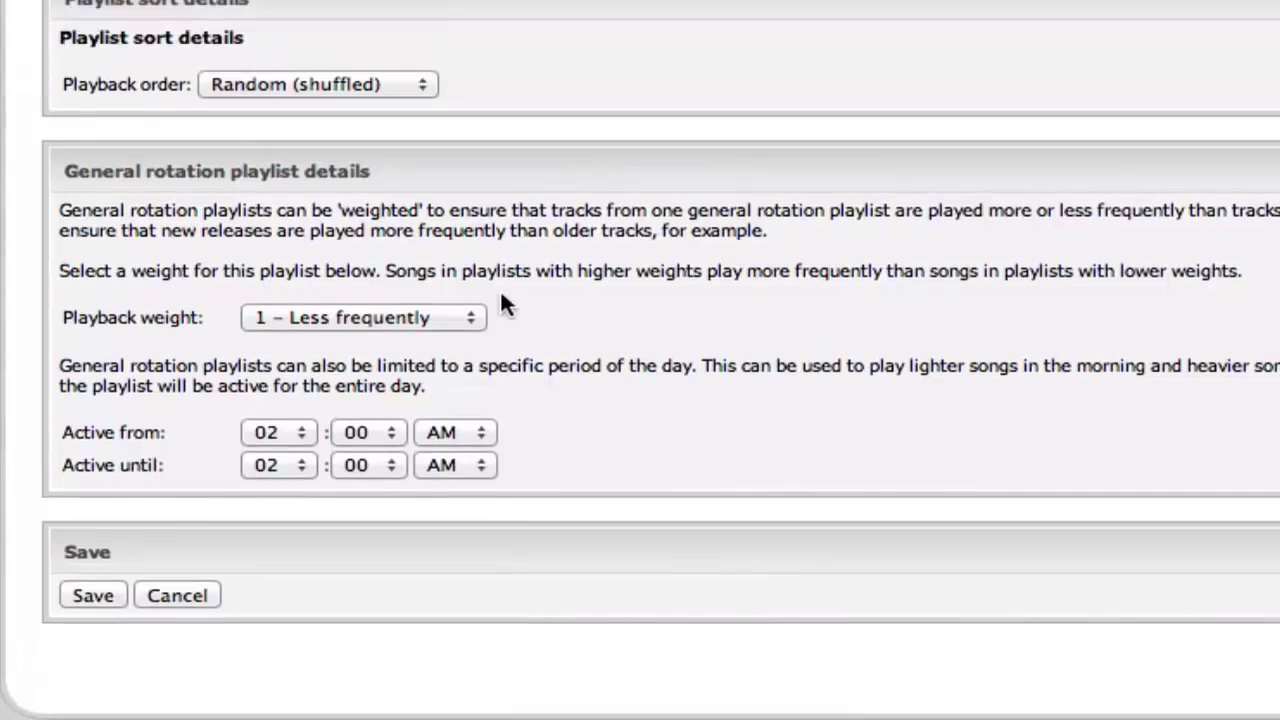
{"action": "scroll", "coordinate": [503, 300], "scroll_direction": "down", "scroll_amount": 2}
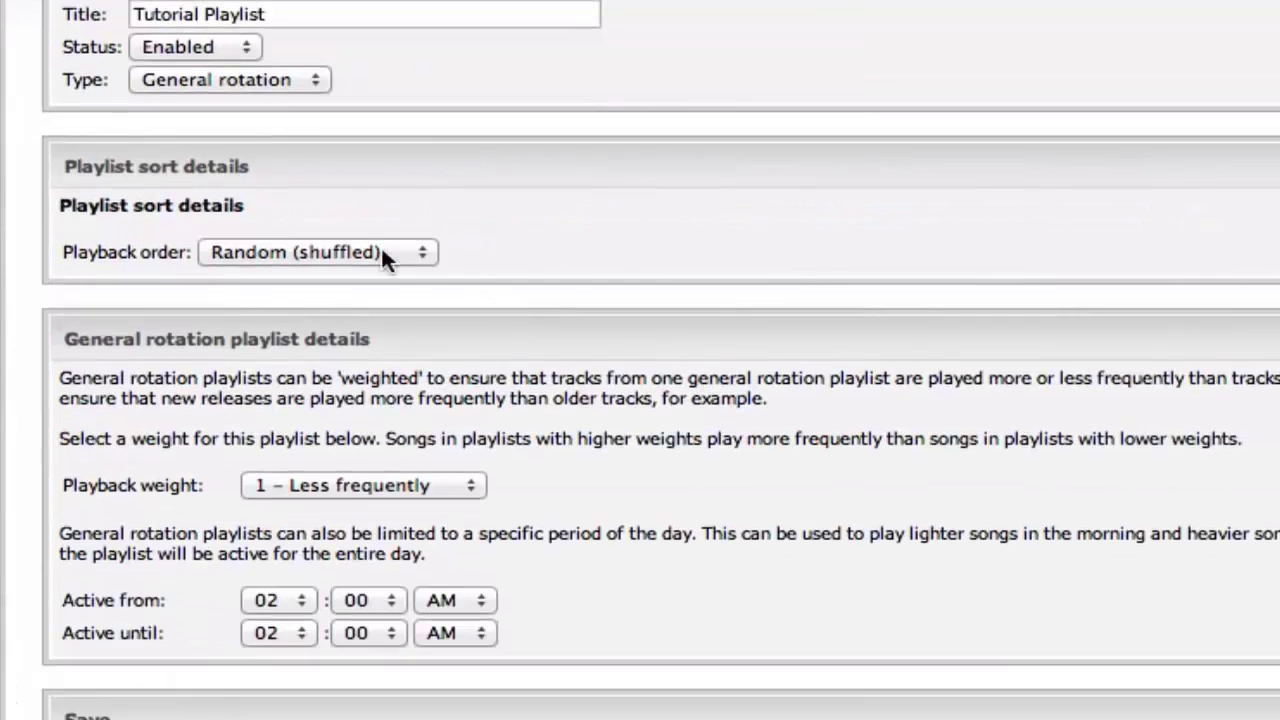
{"action": "left_click", "coordinate": [406, 251]}
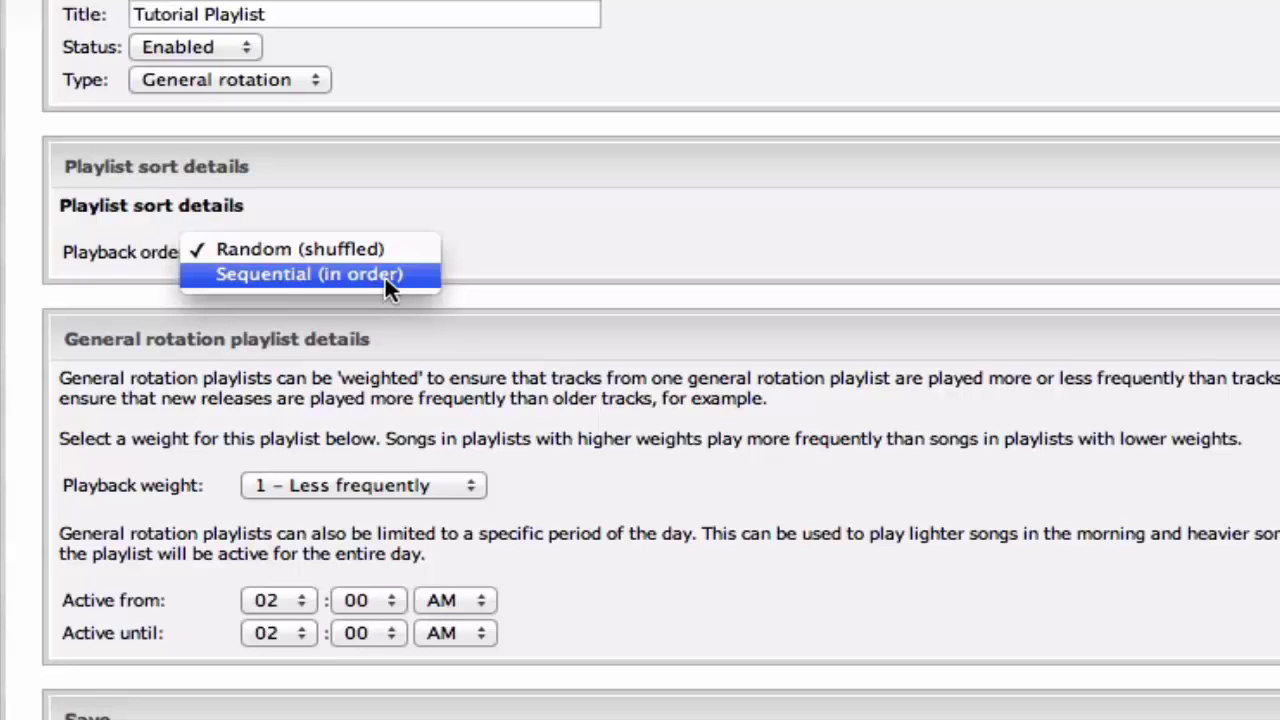
{"action": "left_click", "coordinate": [384, 275]}
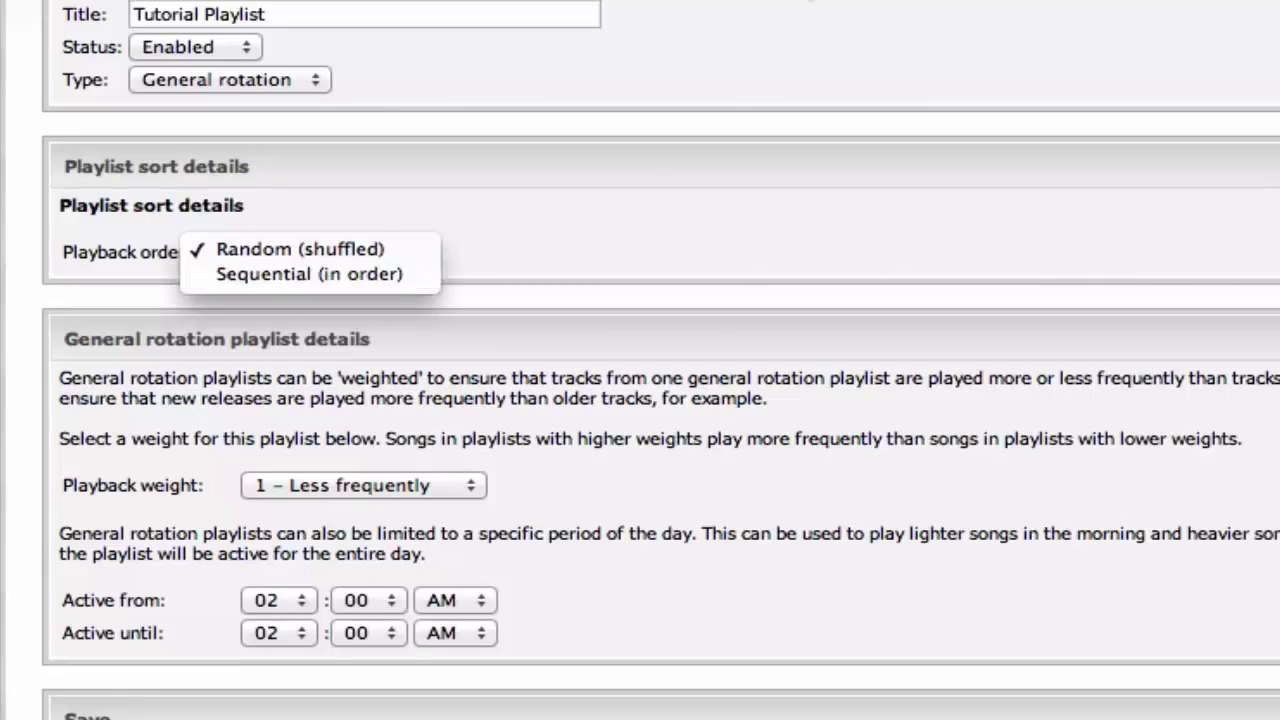
{"action": "scroll", "coordinate": [871, 177], "scroll_direction": "down", "scroll_amount": 5}
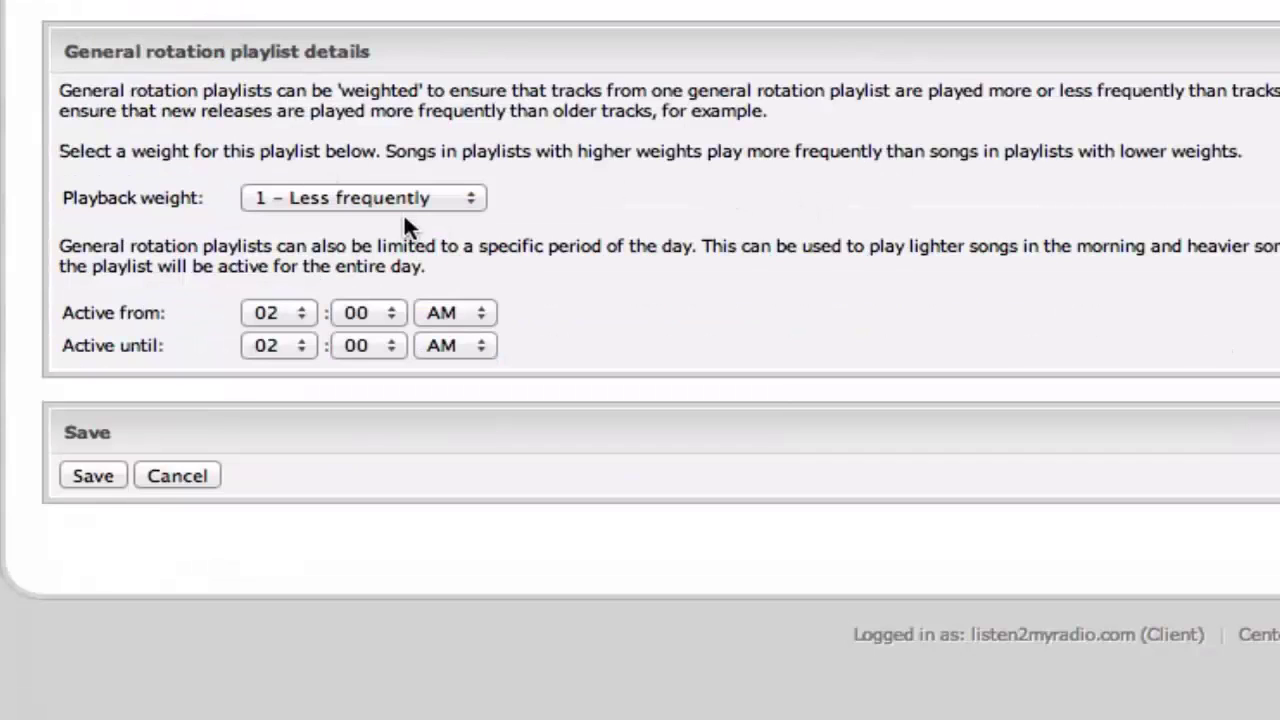
Examine the playback weight choices and the active time period settings in the general rotation details.
{"action": "left_click_drag", "start_coordinate": [176, 197], "coordinate": [63, 197]}
{"action": "left_click", "coordinate": [354, 198]}
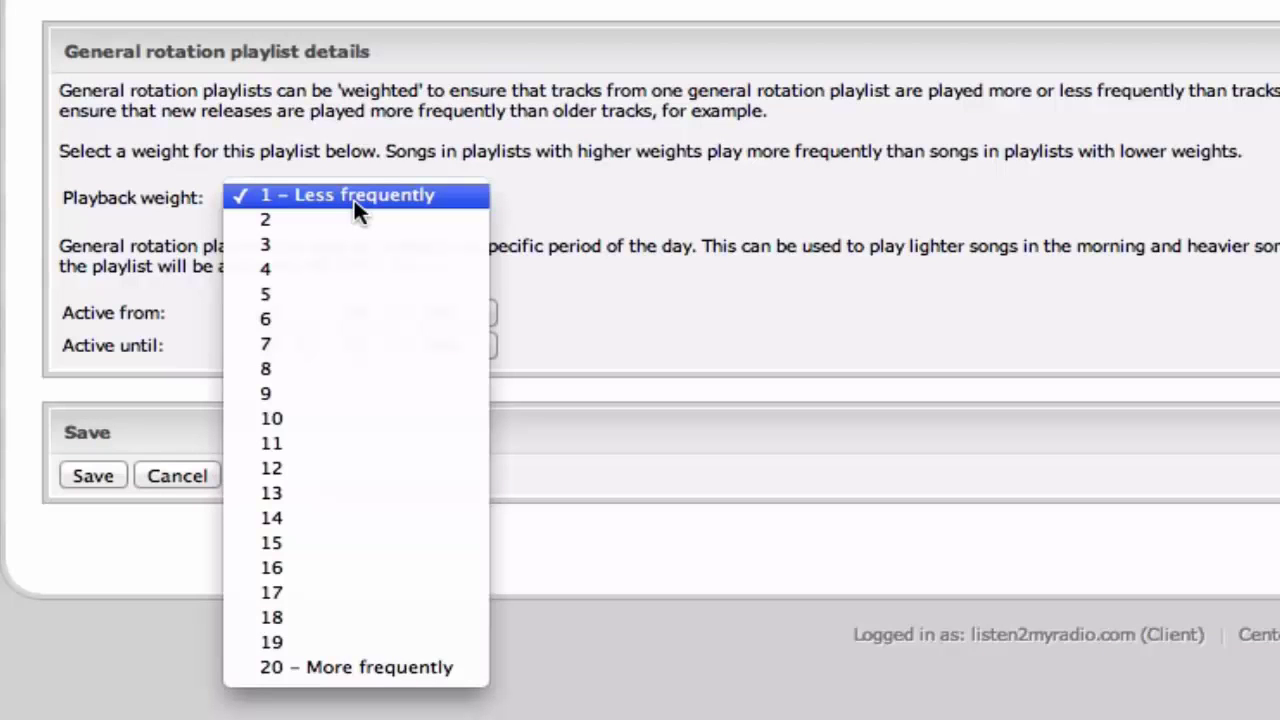
{"action": "left_click", "coordinate": [560, 196]}
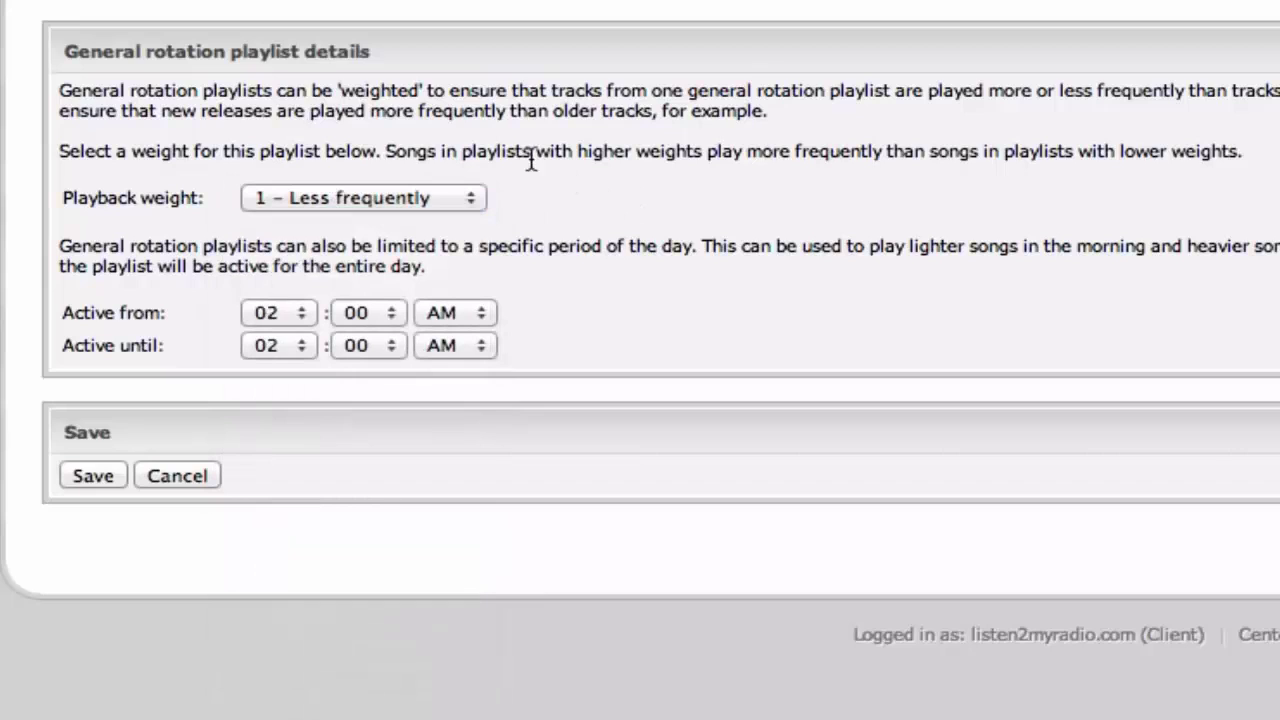
{"action": "triple_click", "coordinate": [530, 160]}
{"action": "left_click", "coordinate": [603, 160]}
{"action": "left_click", "coordinate": [370, 200]}
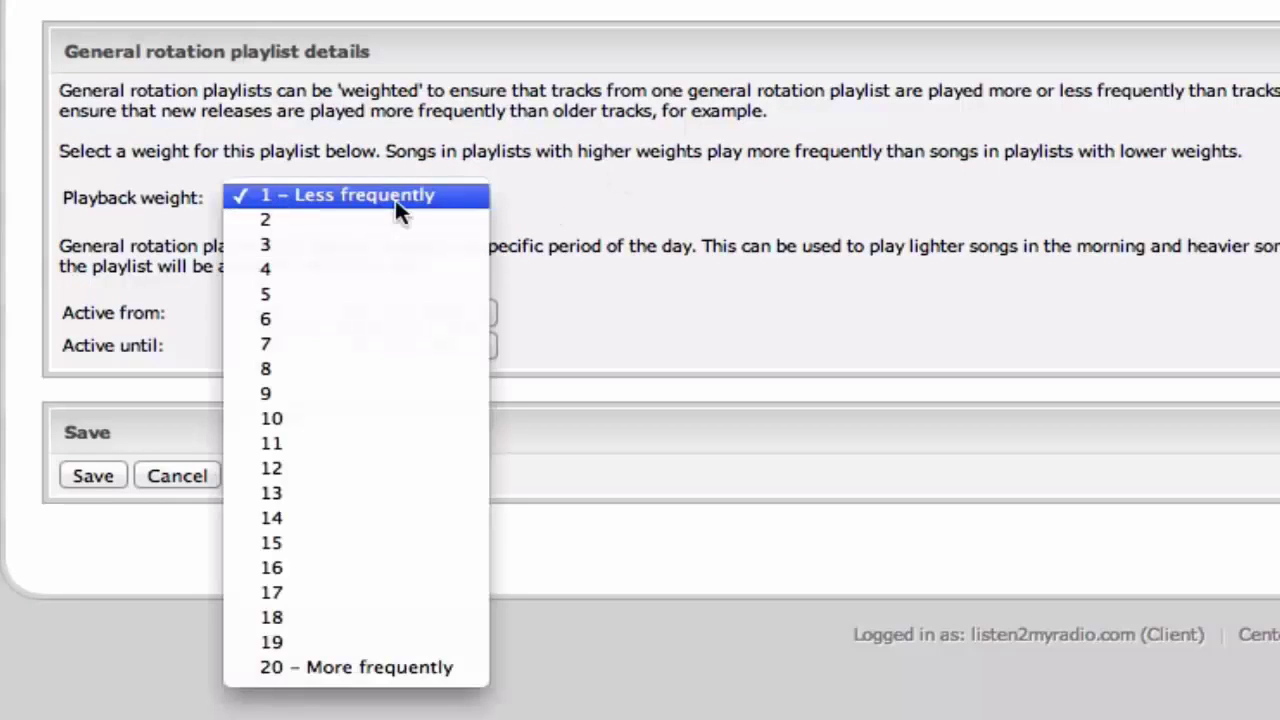
{"action": "left_click", "coordinate": [681, 200]}
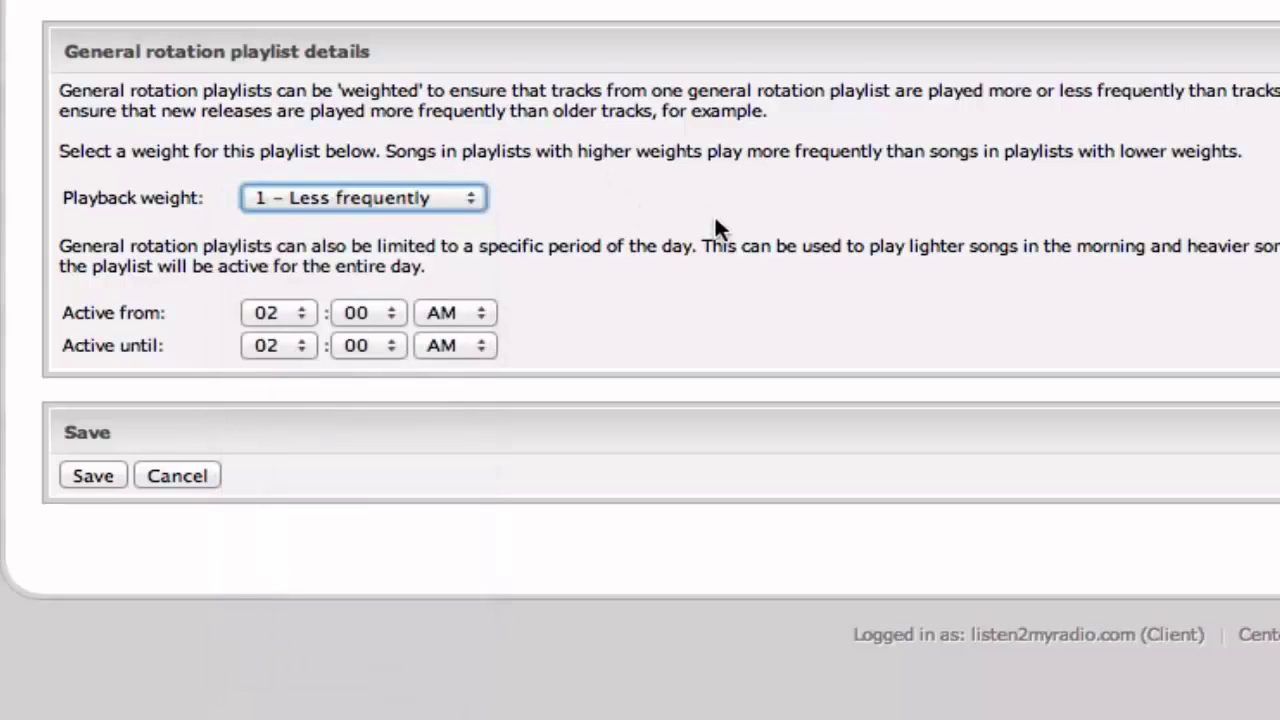
{"action": "left_click", "coordinate": [441, 272]}
{"action": "triple_click", "coordinate": [314, 250]}
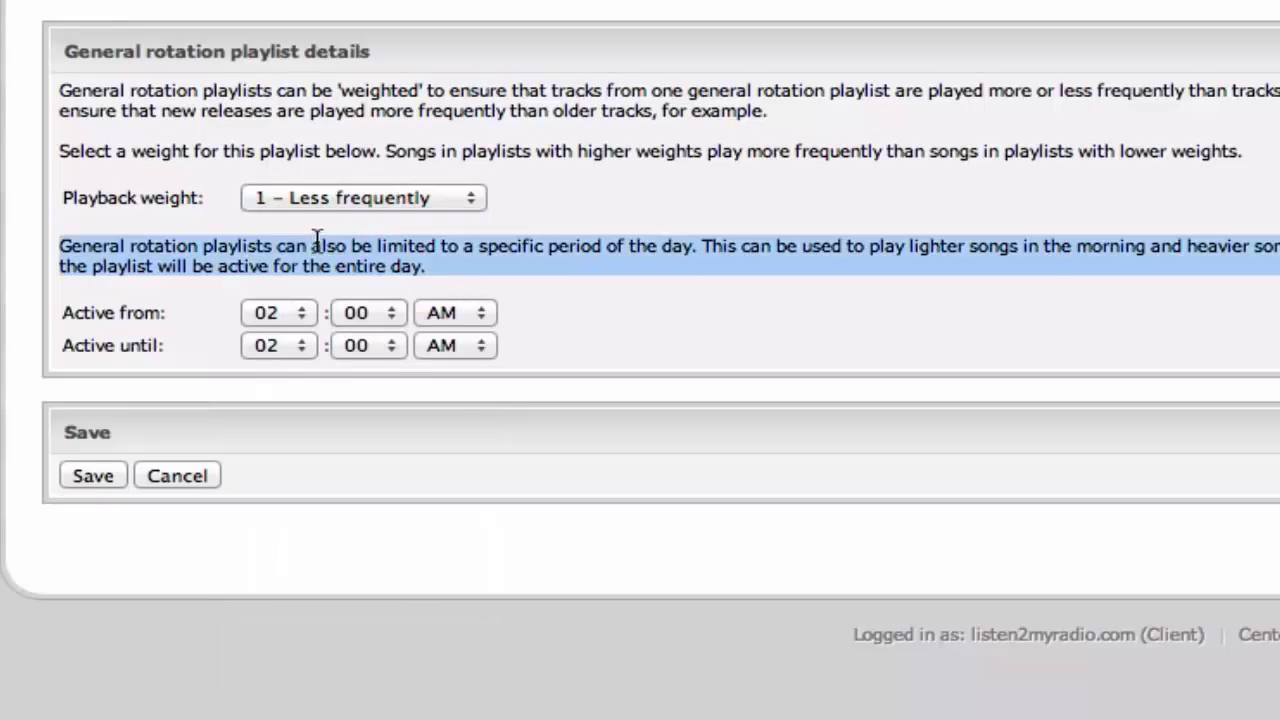
{"action": "left_click", "coordinate": [314, 250]}
{"action": "triple_click", "coordinate": [110, 314]}
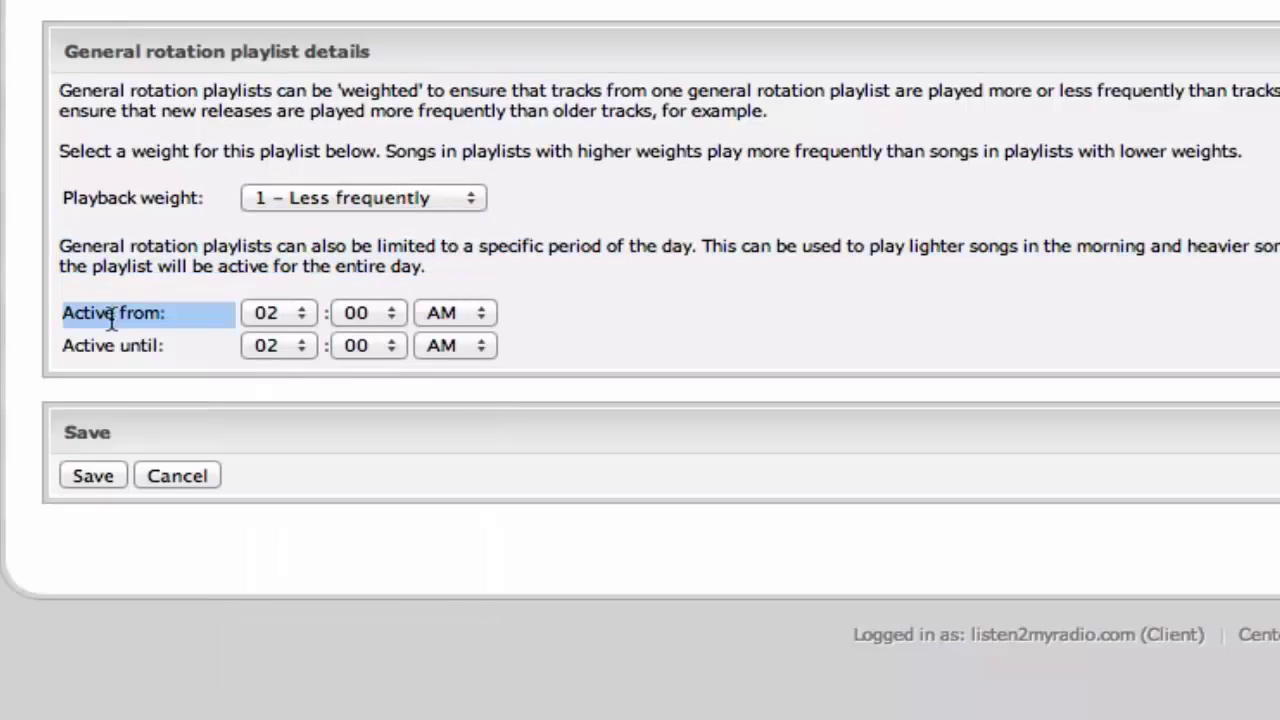
Review the Active from and Active until settings that limit the general rotation playlist to part of the day.
{"action": "left_click", "coordinate": [115, 345]}
{"action": "triple_click", "coordinate": [112, 345]}
{"action": "left_click", "coordinate": [128, 344]}
{"action": "triple_click", "coordinate": [130, 345]}
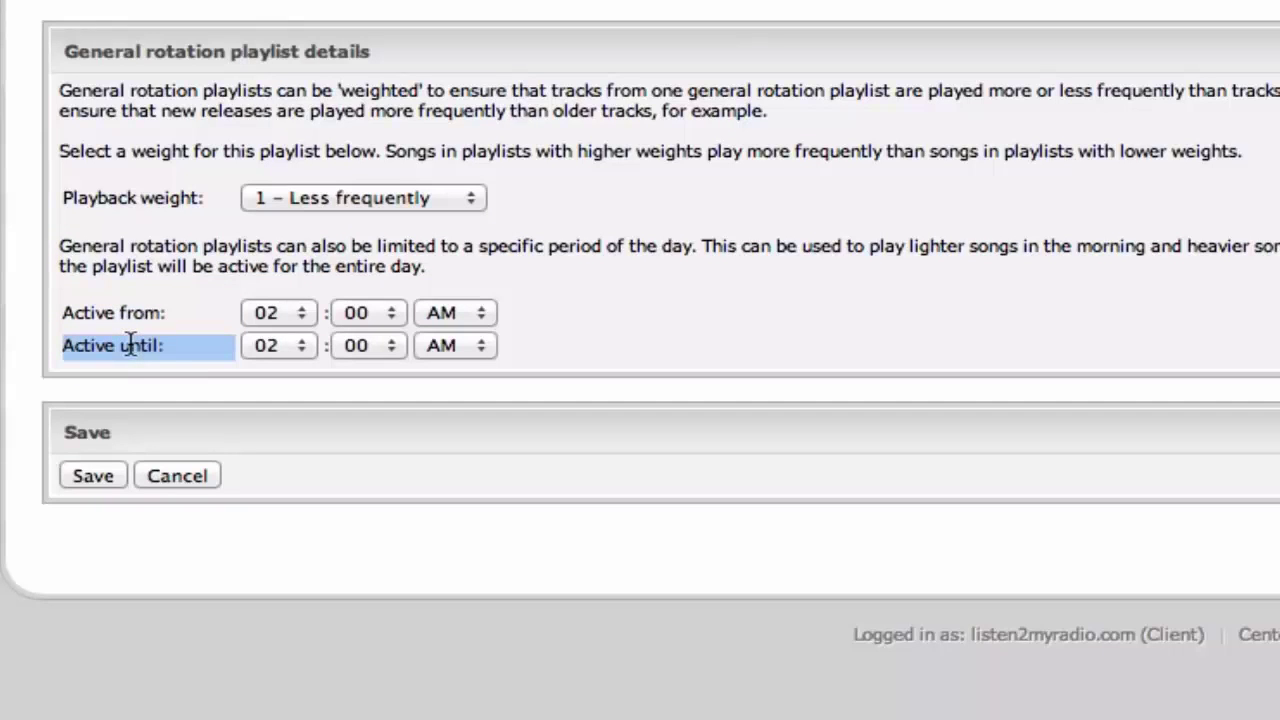
{"action": "left_click", "coordinate": [130, 345]}
{"action": "triple_click", "coordinate": [130, 345]}
{"action": "triple_click", "coordinate": [132, 312]}
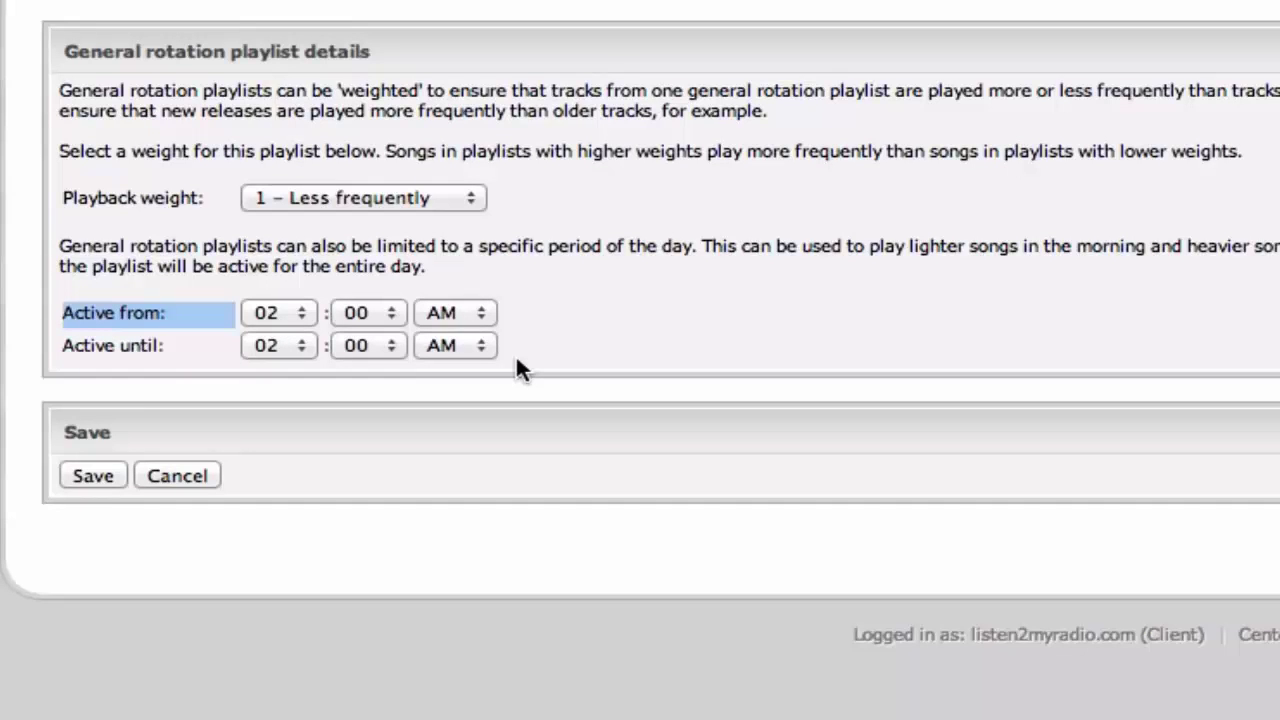
Check the Tutorial Playlist settings once more and save the playlist.
{"action": "left_click", "coordinate": [348, 450]}
{"action": "scroll", "coordinate": [595, 438], "scroll_direction": "up", "scroll_amount": 5}
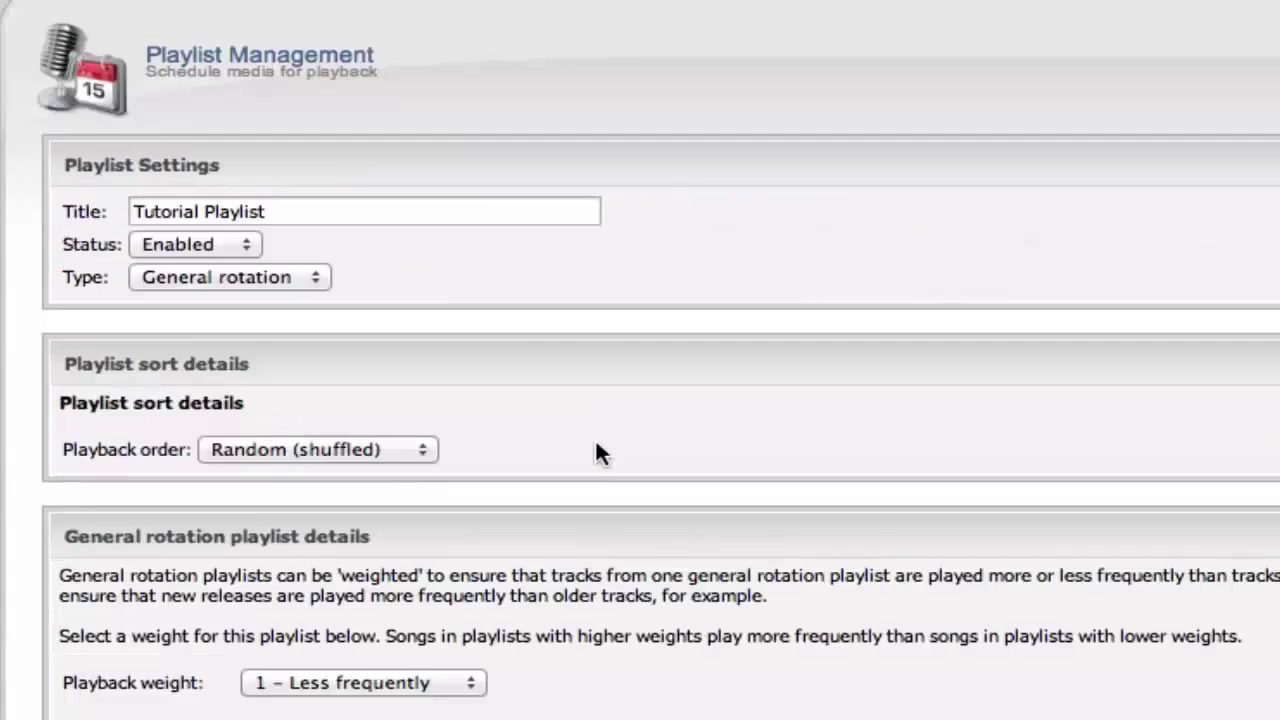
{"action": "scroll", "coordinate": [592, 440], "scroll_direction": "down", "scroll_amount": 5}
{"action": "left_click", "coordinate": [92, 475]}
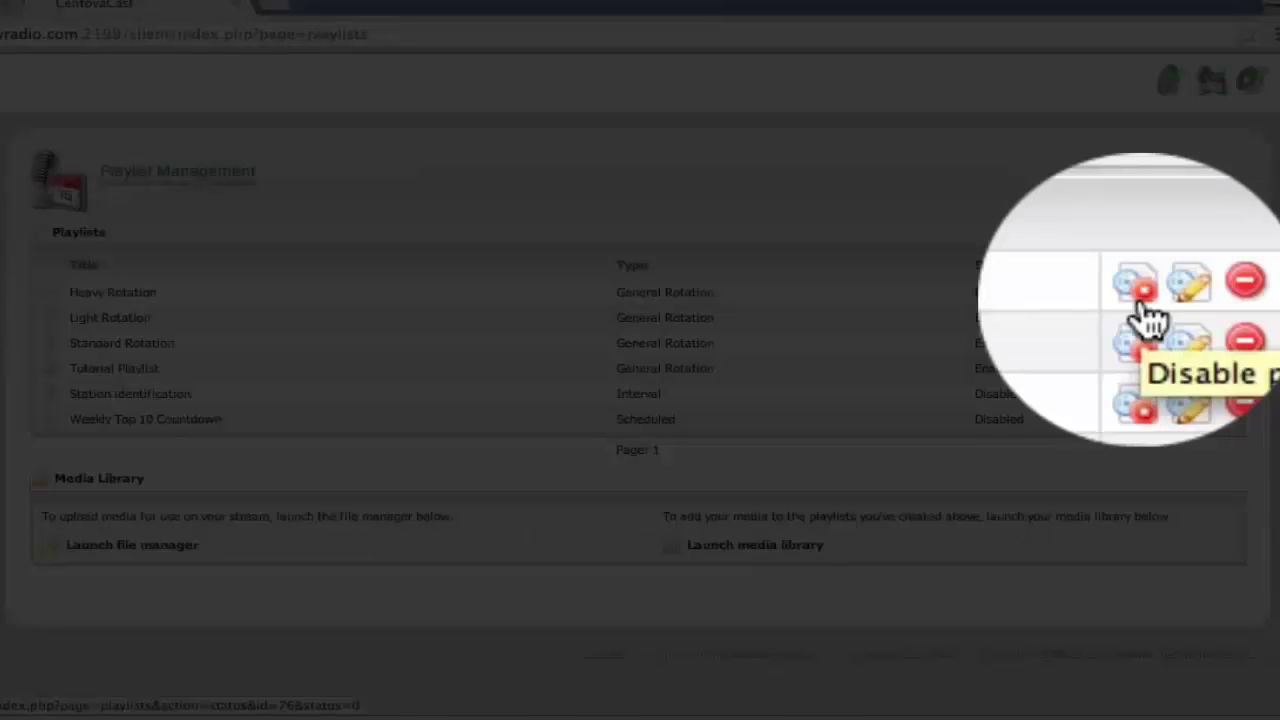
Disable the Heavy Rotation, Light Rotation and Standard Rotation playlists and check the status of Tutorial Playlist.
{"action": "left_click", "coordinate": [1177, 294]}
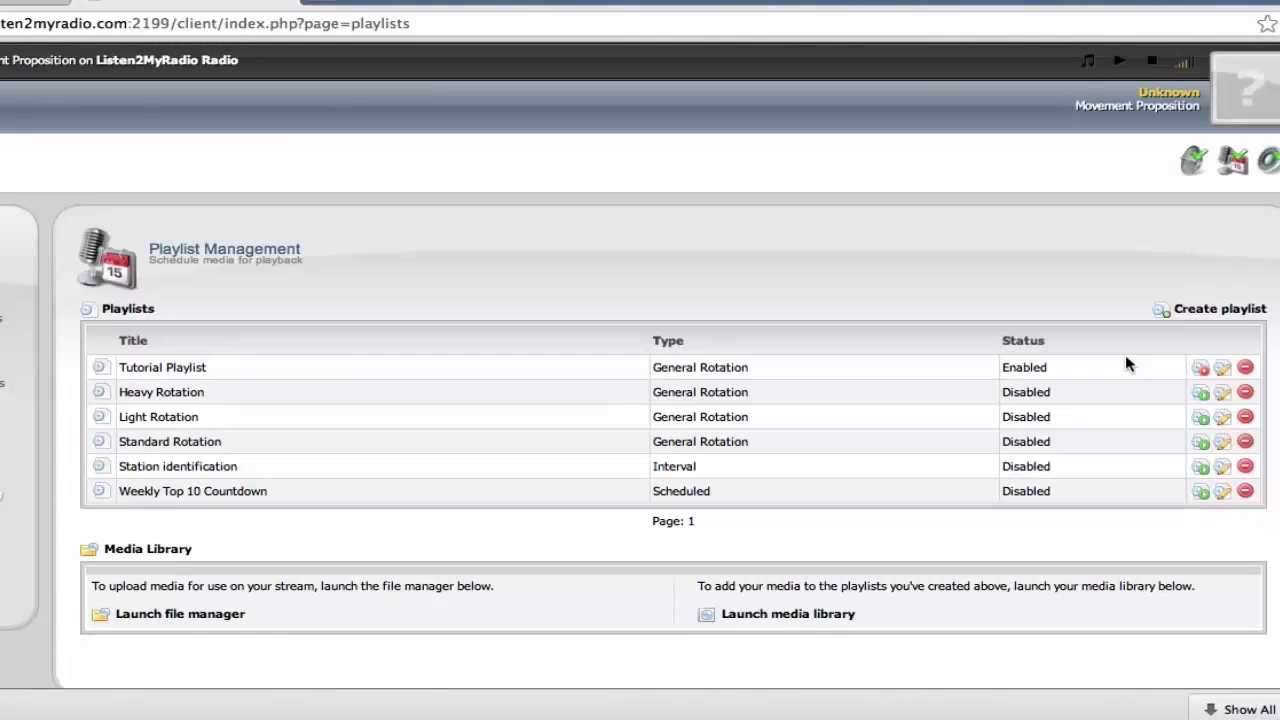
{"action": "triple_click", "coordinate": [1053, 373]}
{"action": "left_click", "coordinate": [1055, 372]}
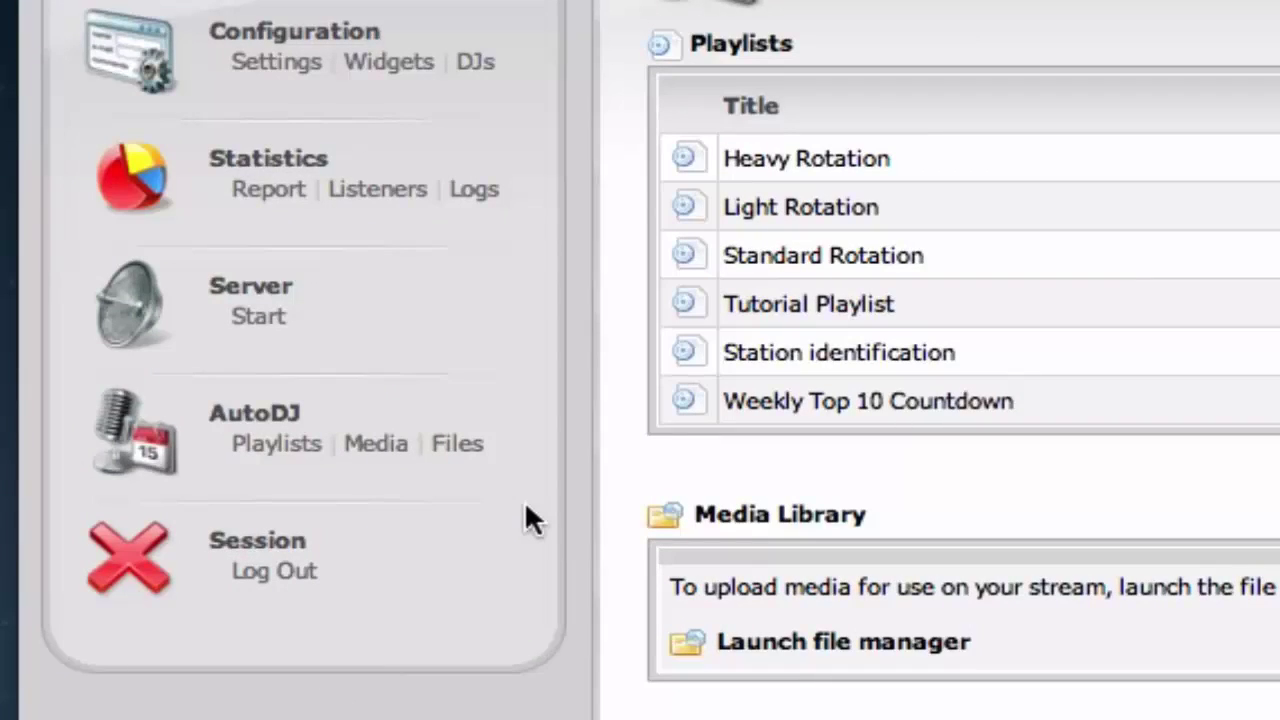
Open the AutoDJ file manager and begin selecting files to upload through its upload dialog.
{"action": "left_click", "coordinate": [476, 452]}
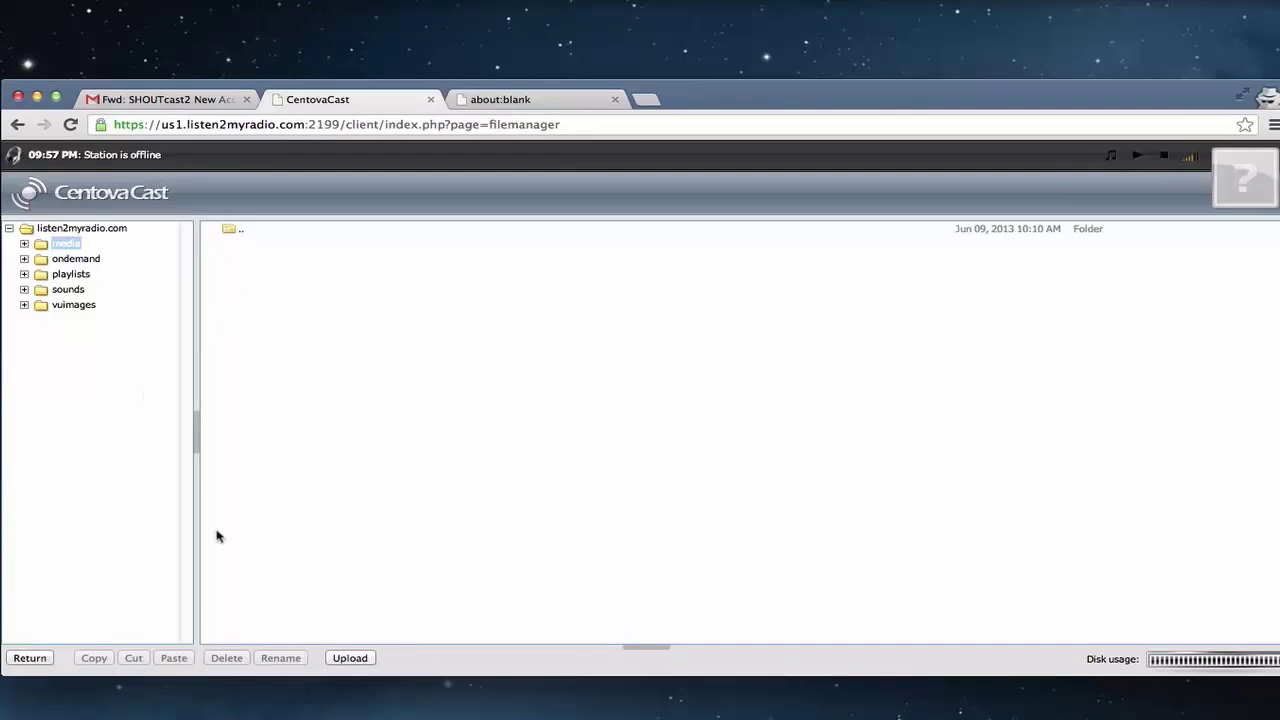
{"action": "left_click", "coordinate": [40, 664]}
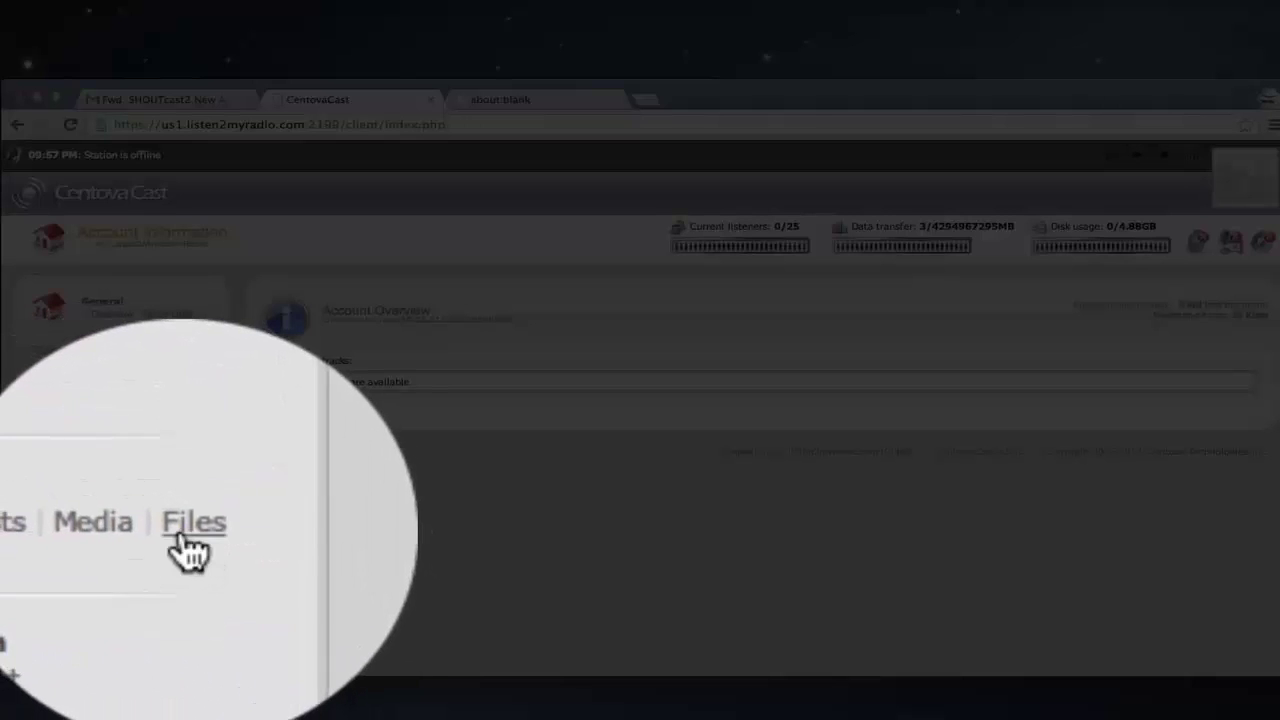
{"action": "left_click", "coordinate": [185, 530]}
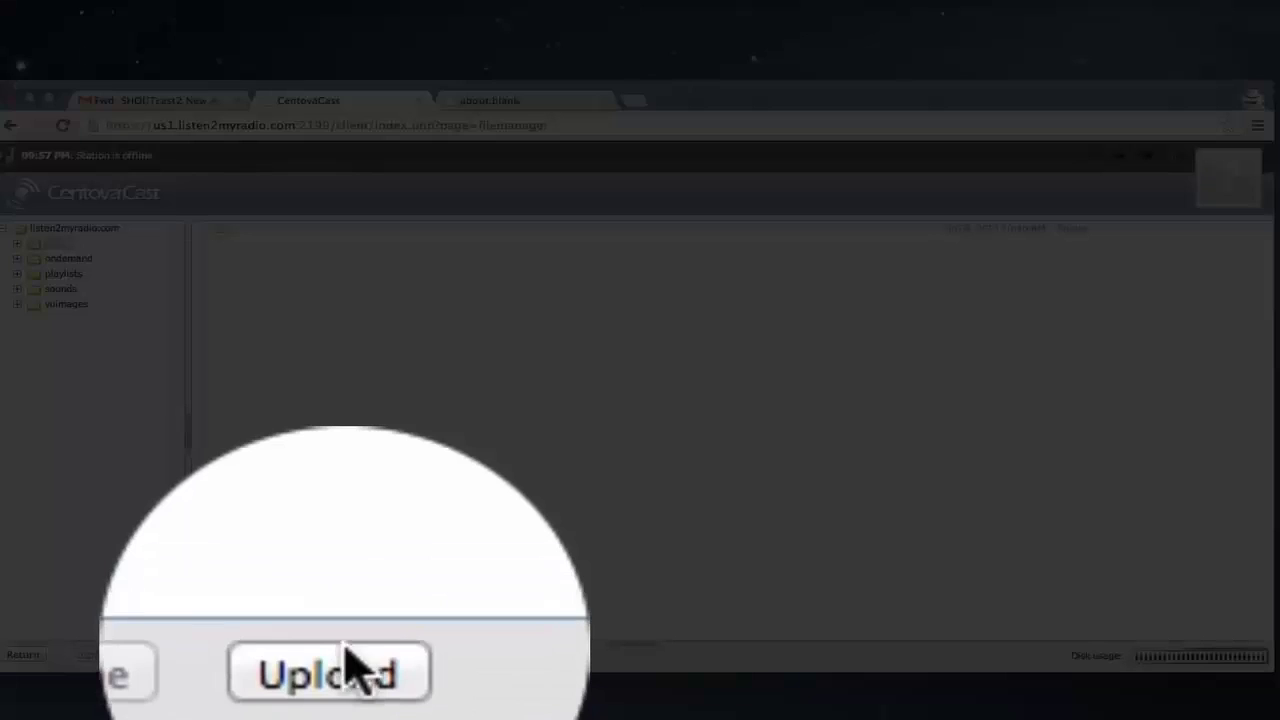
{"action": "left_click", "coordinate": [340, 655]}
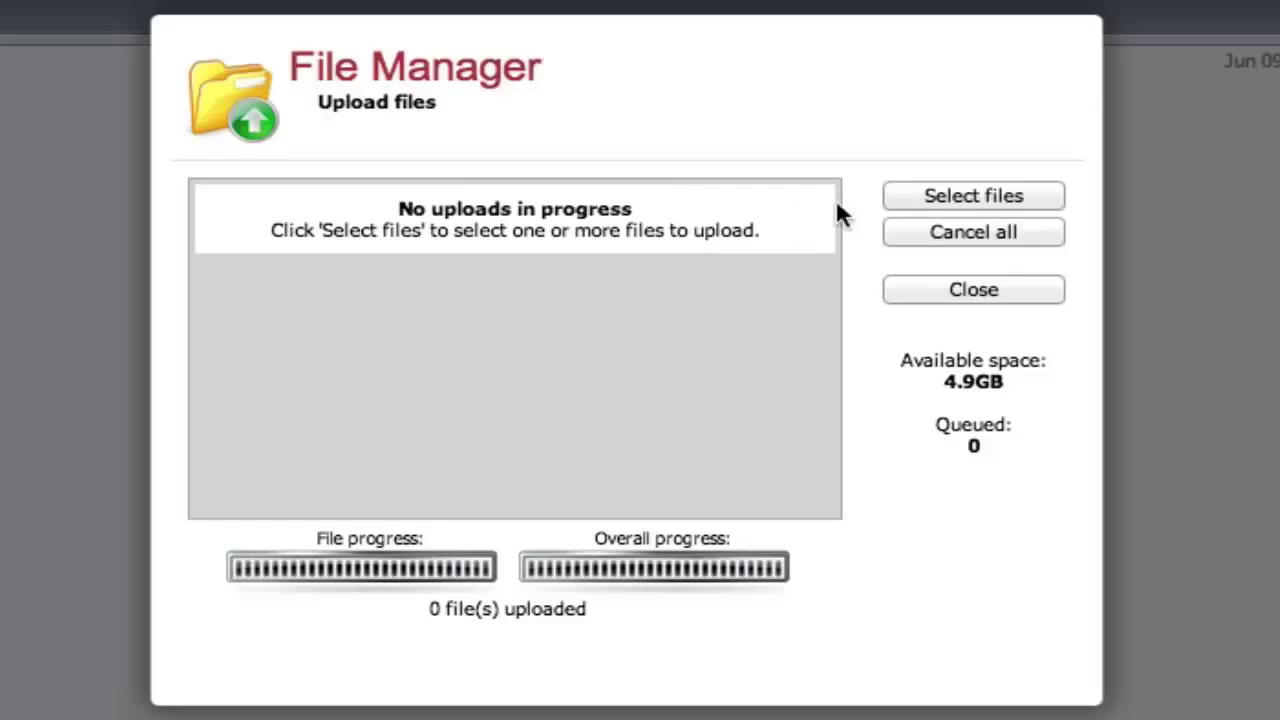
{"action": "left_click", "coordinate": [940, 197]}
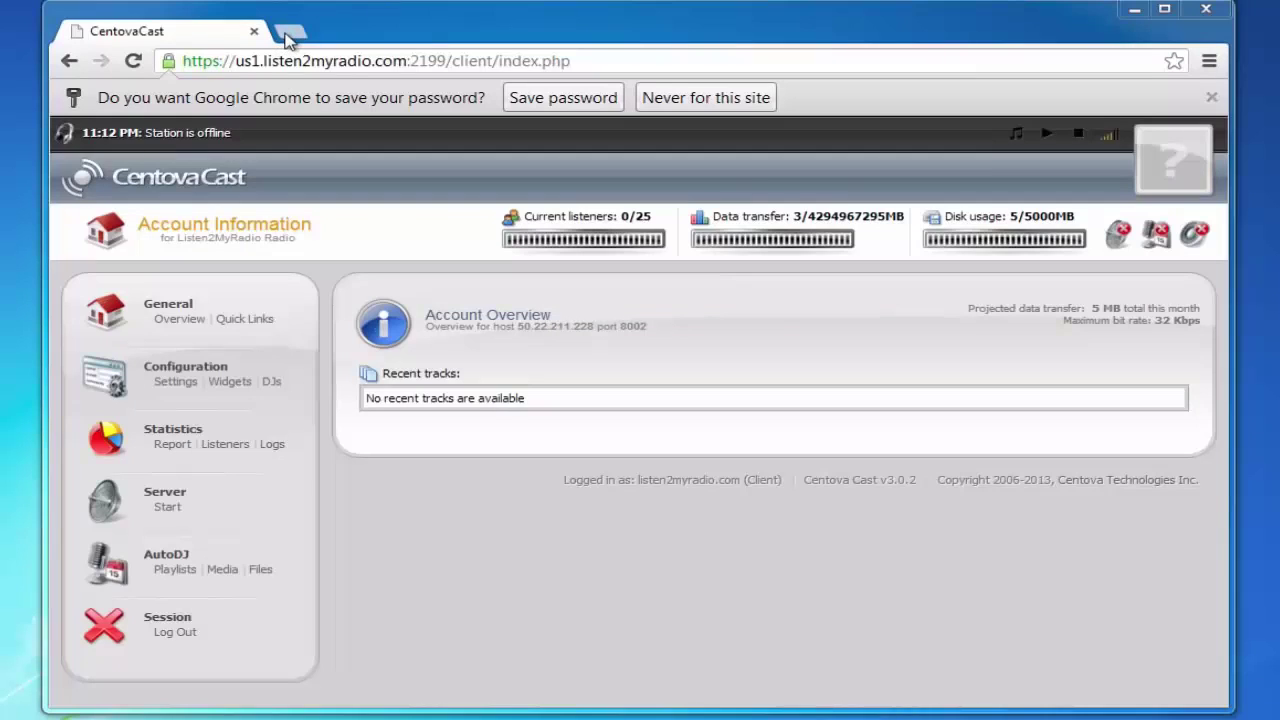
Open filezilla-project.org in a new browser tab and download the recommended FileZilla Client for Windows.
{"action": "left_click", "coordinate": [289, 37]}
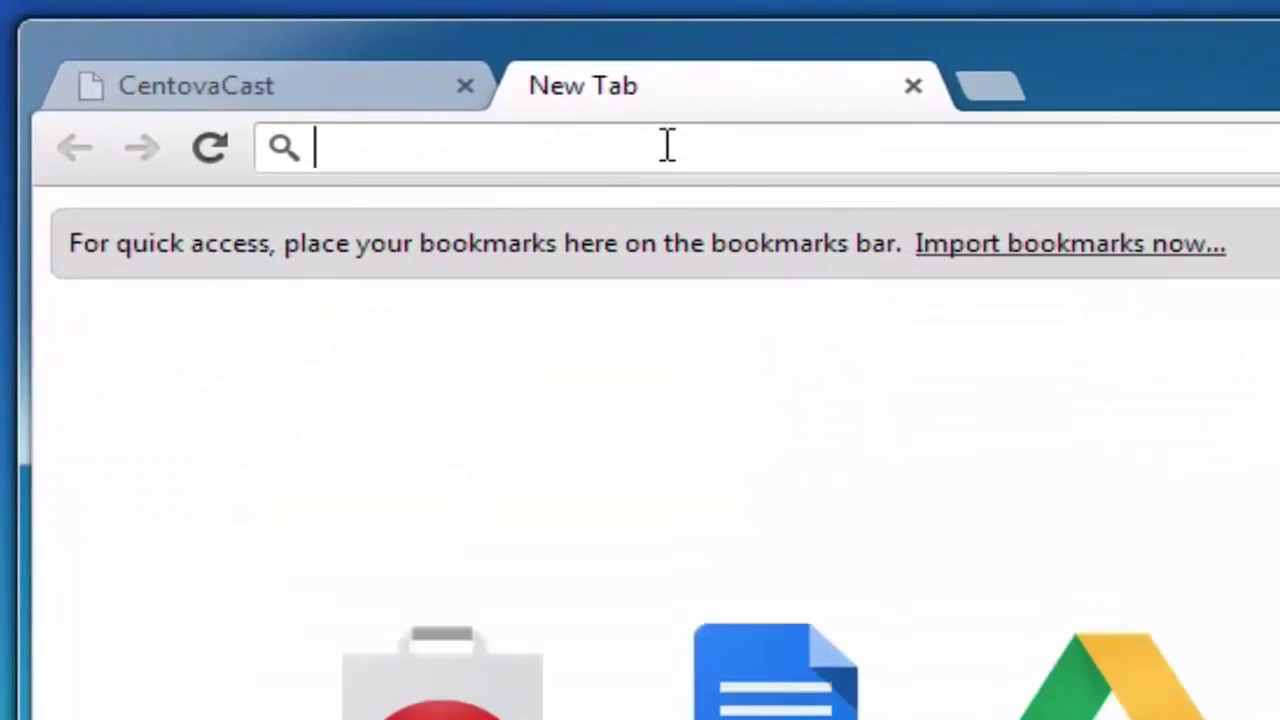
{"action": "type", "text": "filezilla-project.org"}
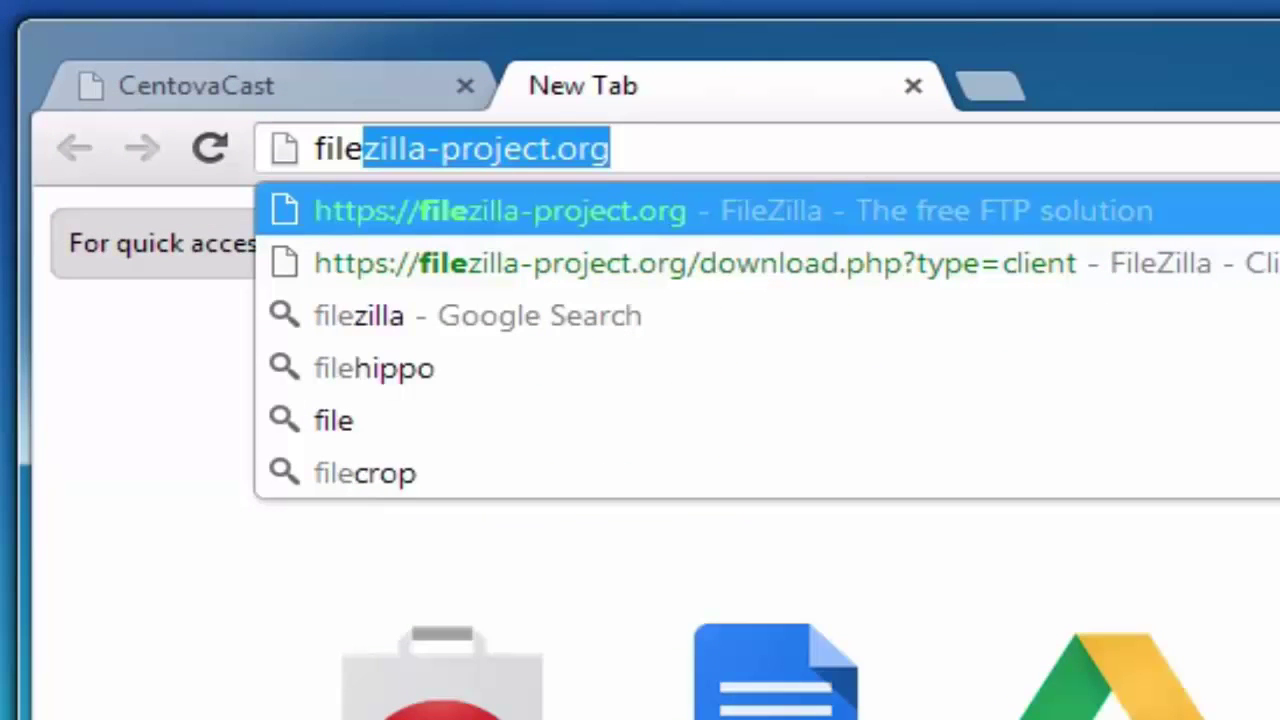
{"action": "key", "text": "Return"}
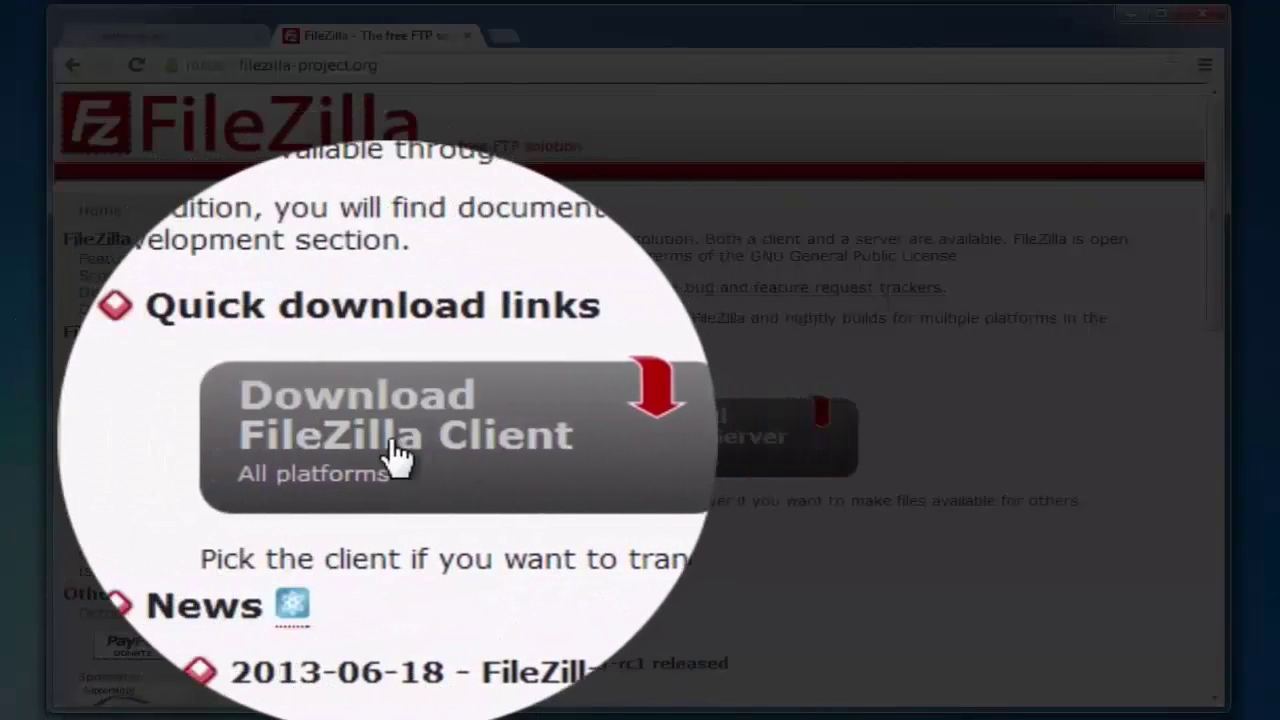
{"action": "left_click", "coordinate": [512, 440]}
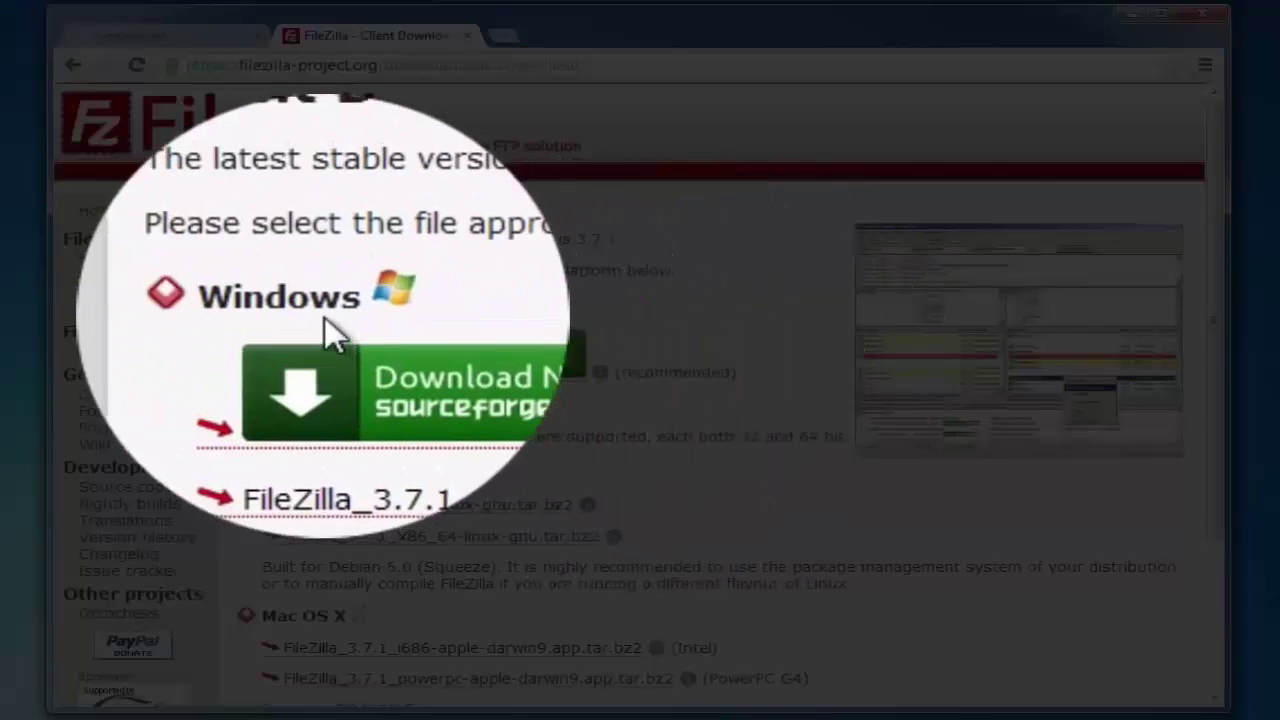
{"action": "left_click", "coordinate": [425, 362]}
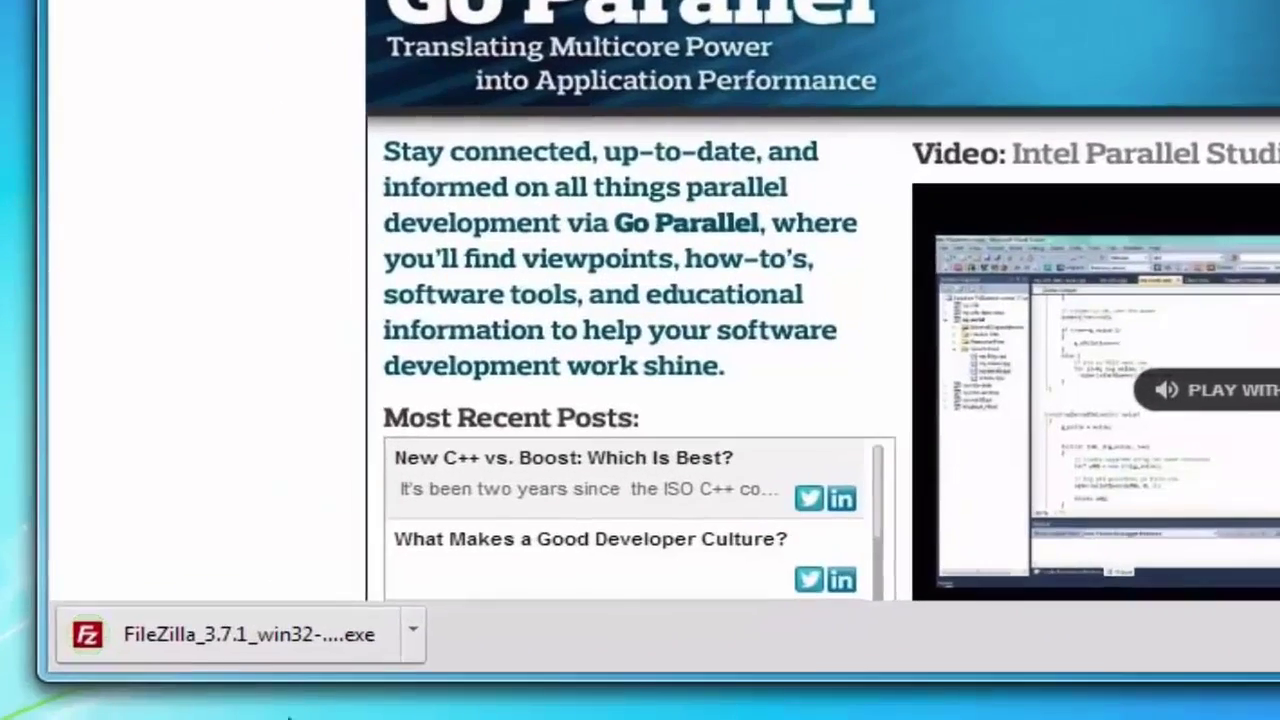
Install FileZilla Client 3.7.1 for all users with the default components and start it once setup finishes.
{"action": "left_click", "coordinate": [261, 630]}
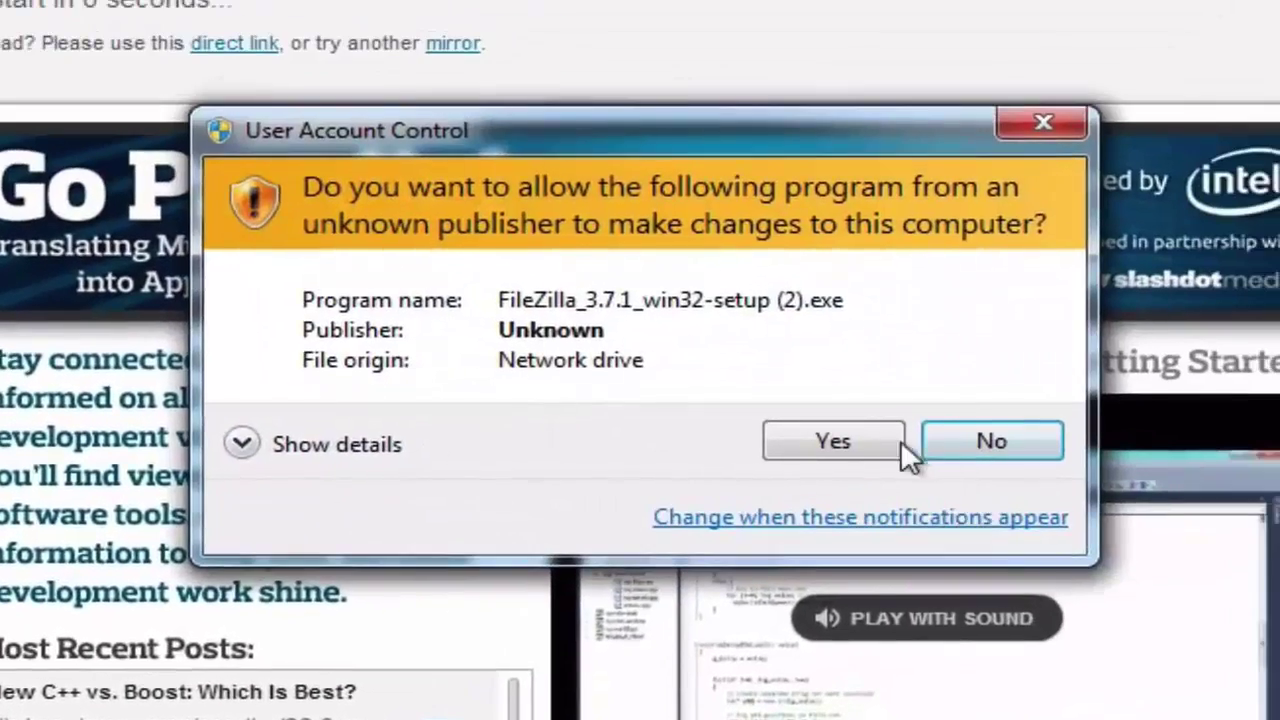
{"action": "left_click", "coordinate": [893, 440]}
{"action": "left_click", "coordinate": [897, 655]}
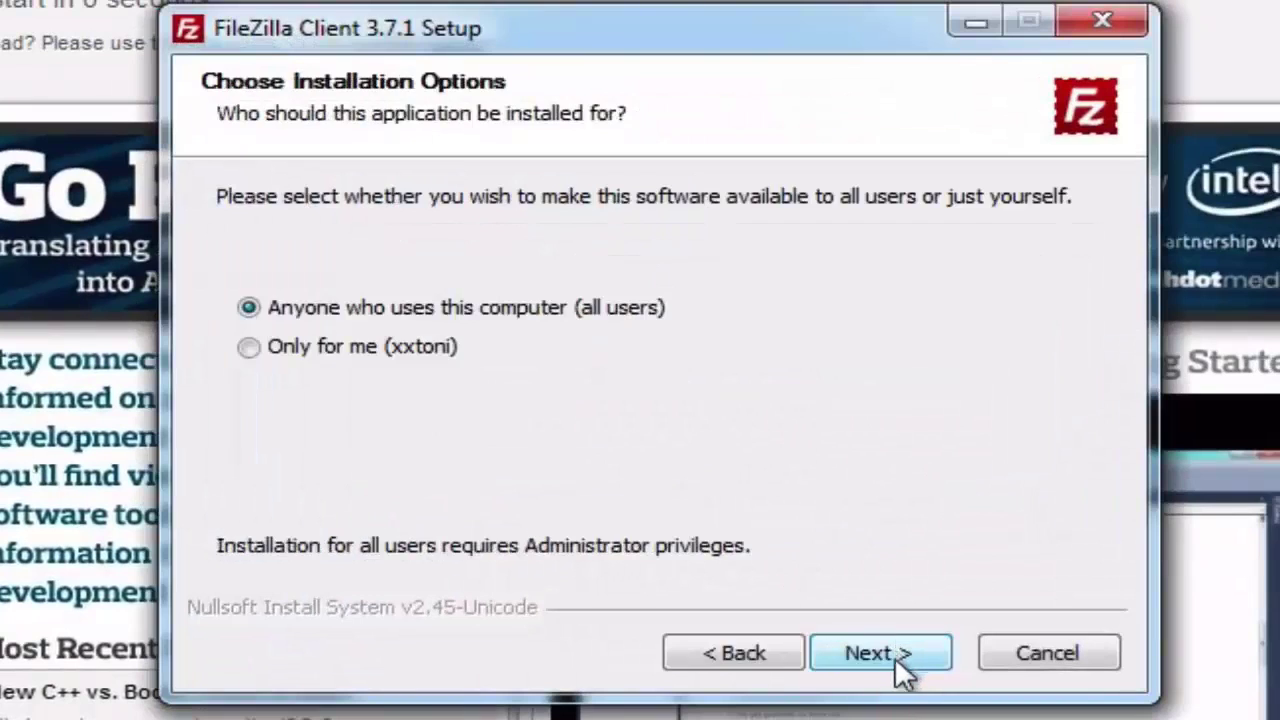
{"action": "left_click", "coordinate": [897, 655]}
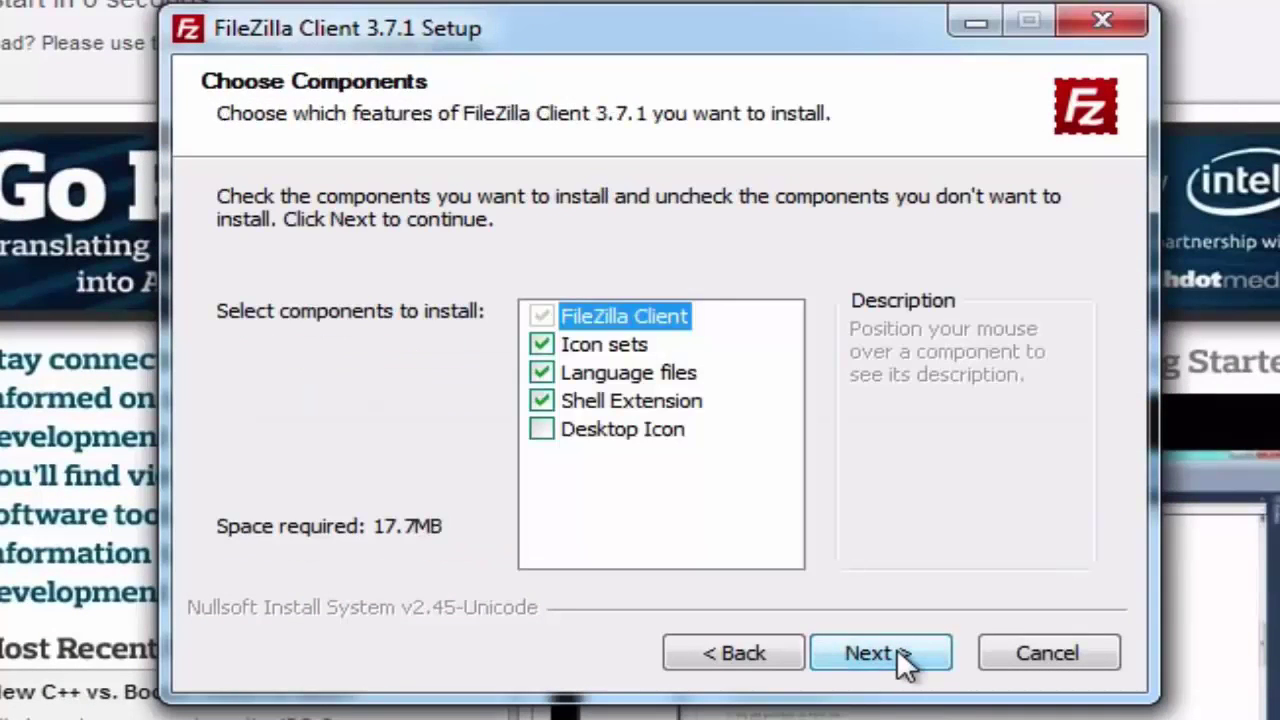
{"action": "left_click", "coordinate": [897, 650]}
{"action": "left_click", "coordinate": [895, 650]}
{"action": "left_click", "coordinate": [894, 650]}
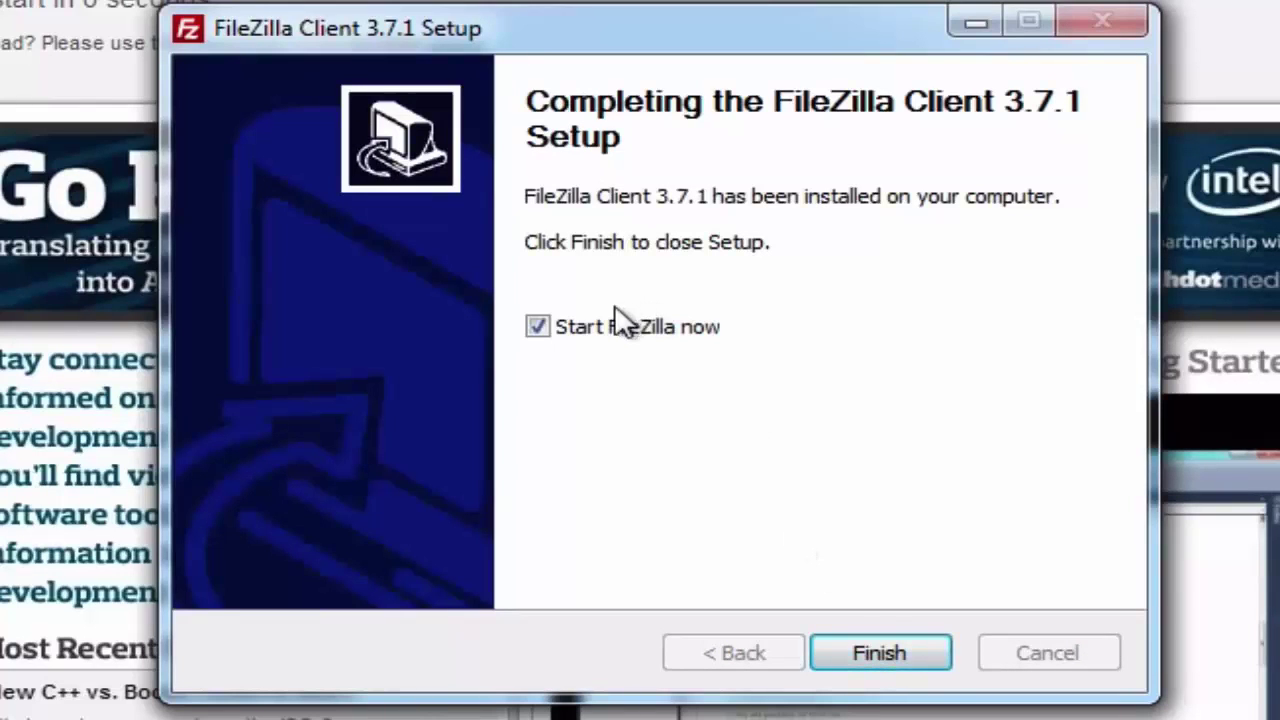
{"action": "left_click", "coordinate": [899, 662]}
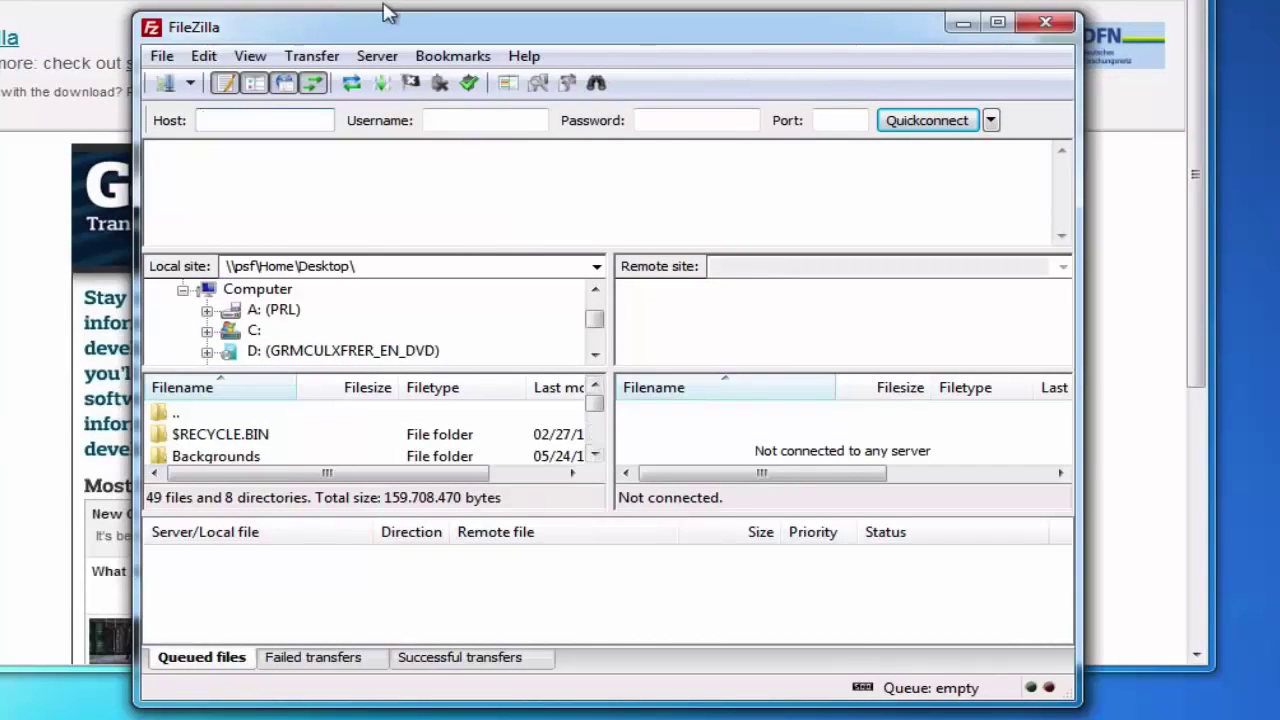
Switch back to the browser, close the FileZilla download page and open the FTP details on Centova Cast's Quick Links page.
{"action": "left_click", "coordinate": [430, 118]}
{"action": "left_click", "coordinate": [682, 125]}
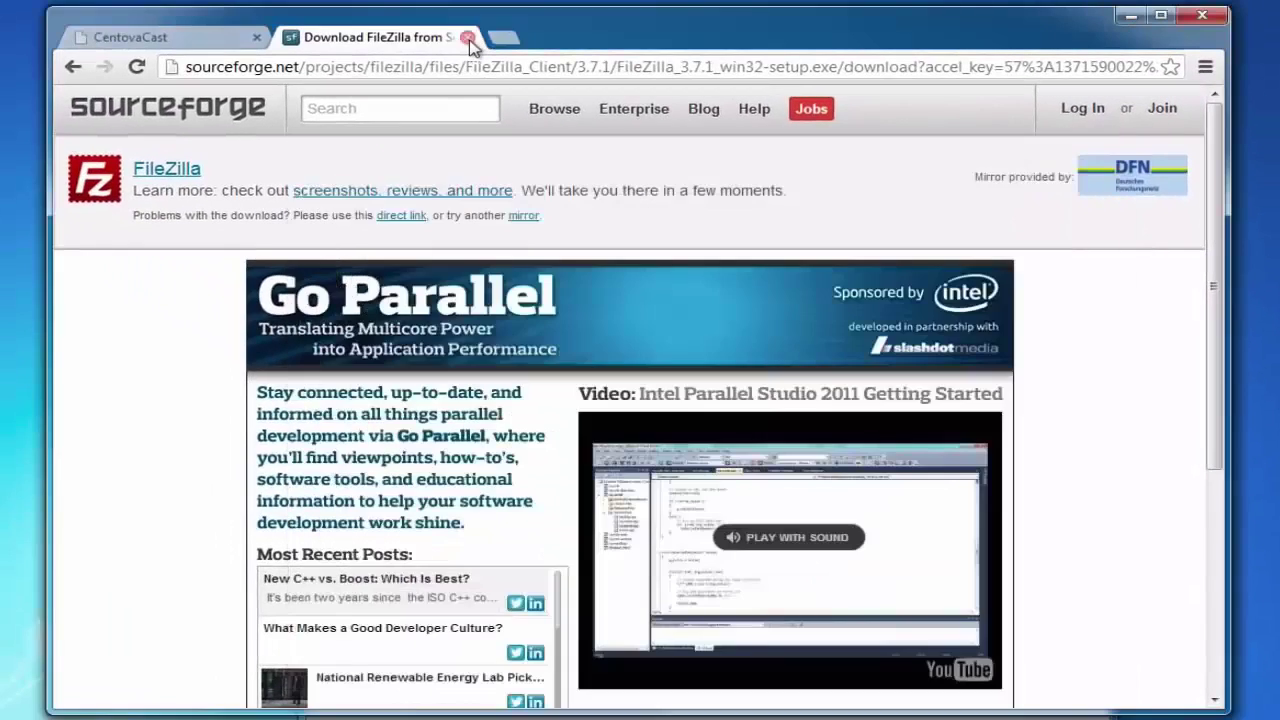
{"action": "left_click", "coordinate": [468, 38]}
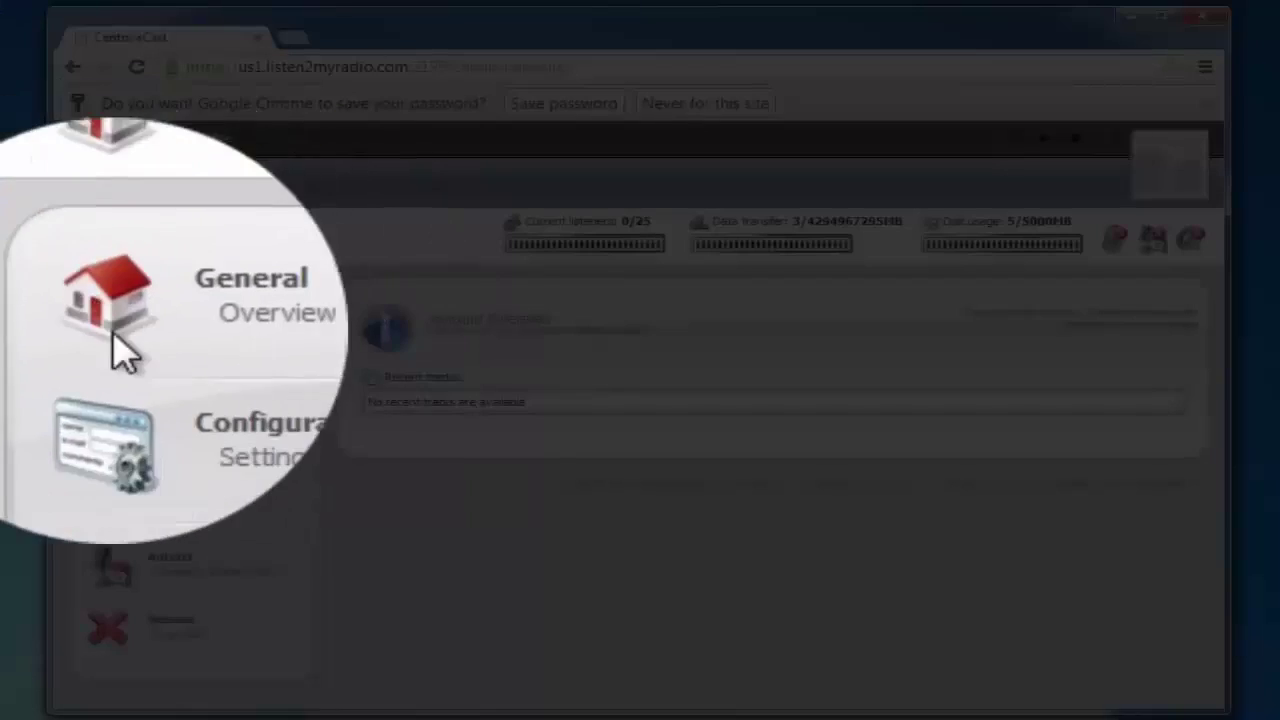
{"action": "left_click", "coordinate": [247, 322]}
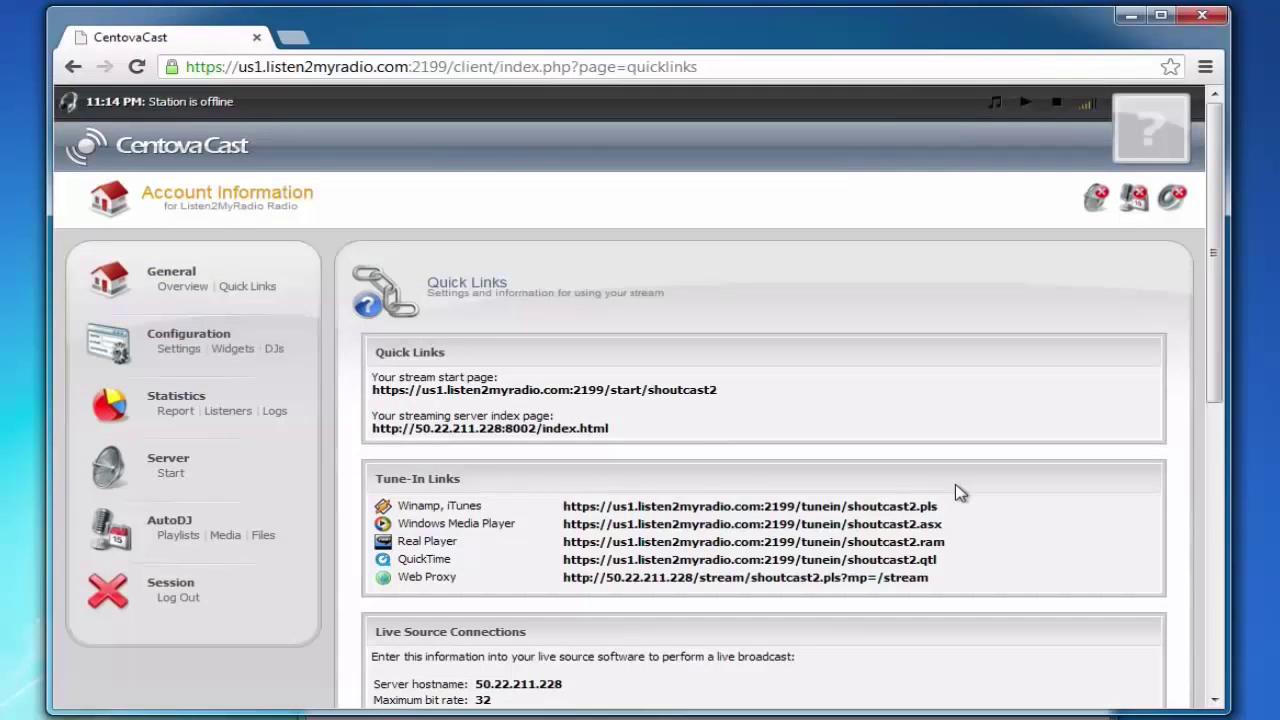
{"action": "scroll", "coordinate": [1010, 517], "scroll_direction": "down", "scroll_amount": 10}
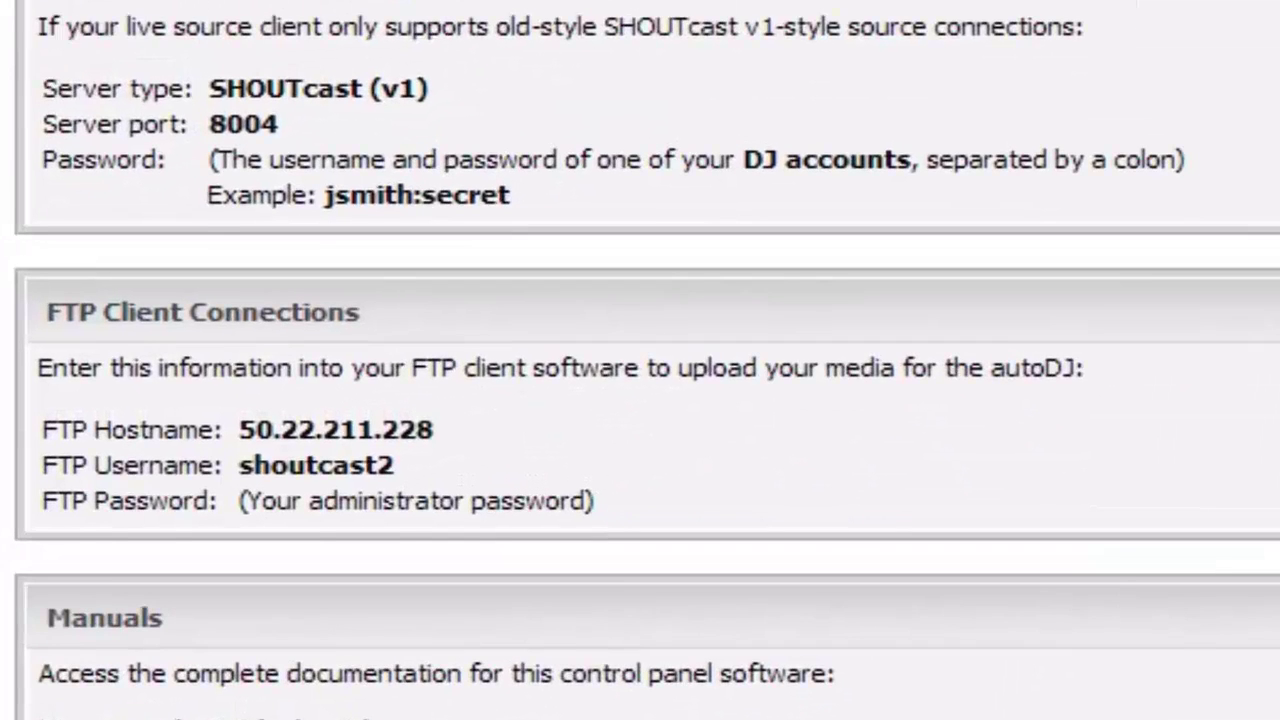
Read the FTP hostname and FTP username listed under FTP Client Connections.
{"action": "double_click", "coordinate": [53, 307]}
{"action": "left_click_drag", "start_coordinate": [55, 307], "coordinate": [277, 312]}
{"action": "left_click", "coordinate": [277, 314]}
{"action": "double_click", "coordinate": [64, 422]}
{"action": "left_click_drag", "start_coordinate": [64, 420], "coordinate": [298, 440]}
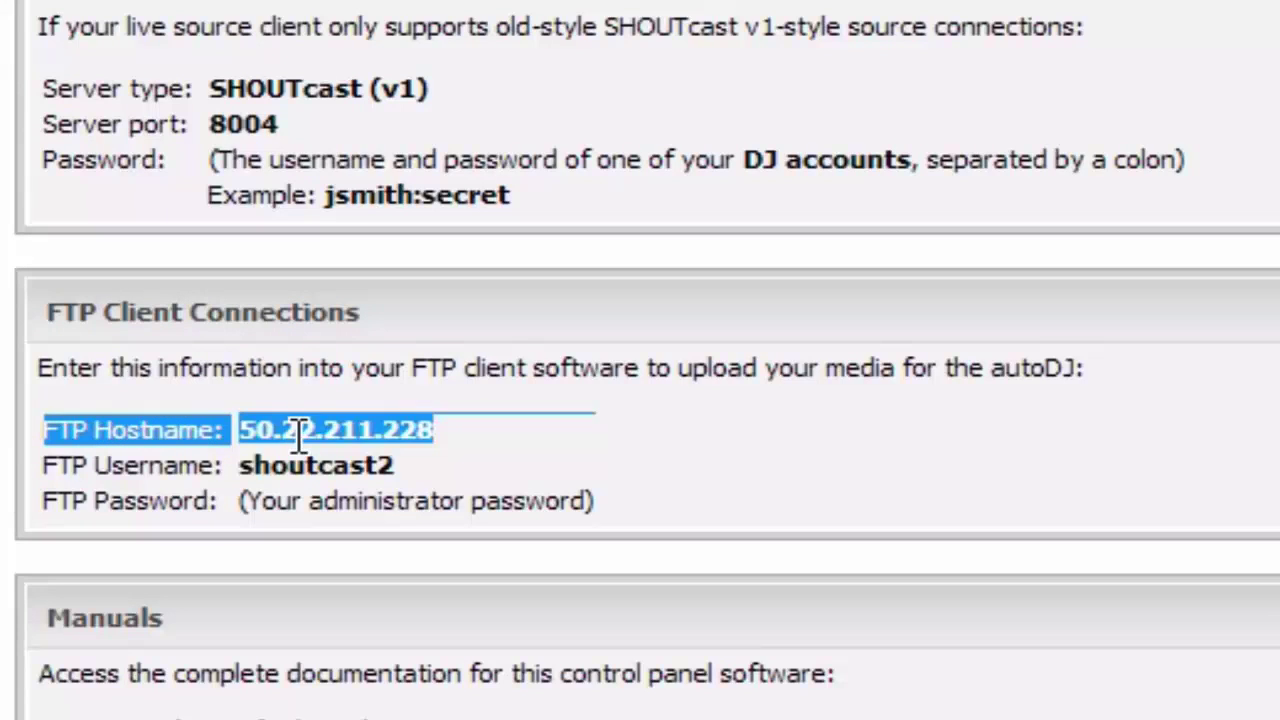
{"action": "left_click", "coordinate": [108, 462]}
{"action": "left_click_drag", "start_coordinate": [44, 428], "coordinate": [393, 468]}
{"action": "left_click", "coordinate": [393, 470]}
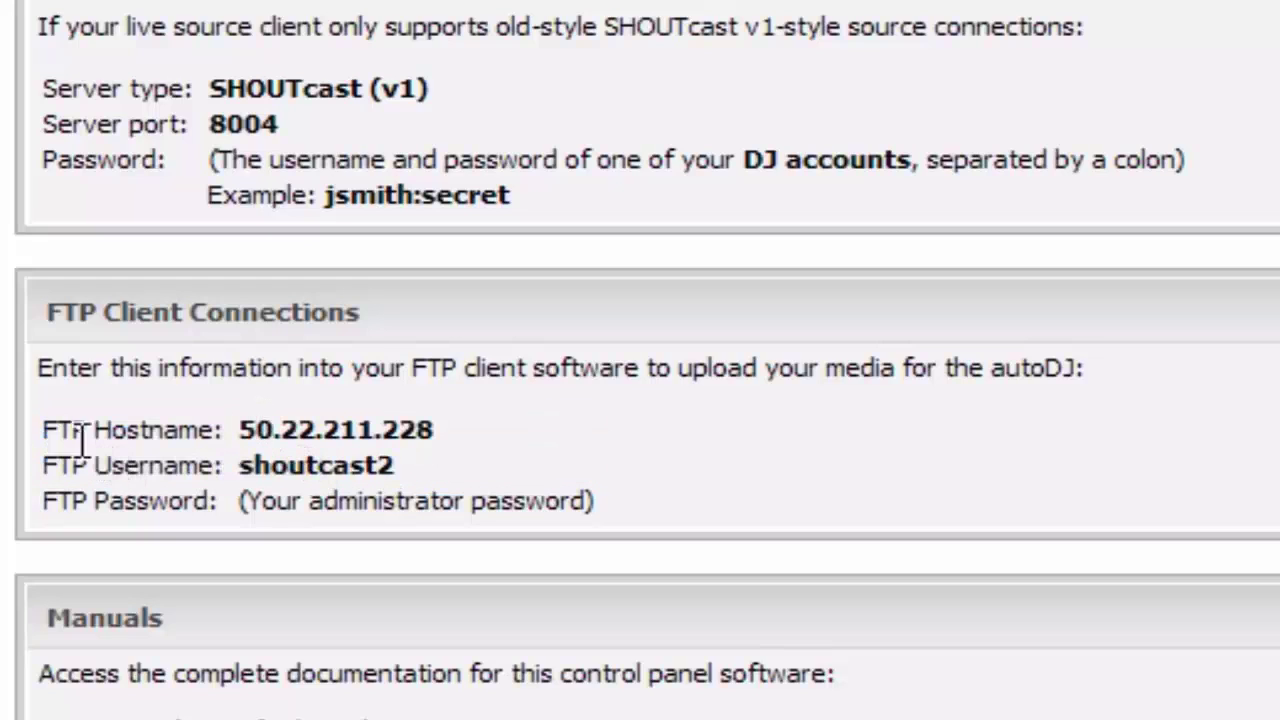
Copy the FTP hostname 50.22.211.228 from Quick Links and paste it as the host in FileZilla.
{"action": "double_click", "coordinate": [262, 428]}
{"action": "right_click", "coordinate": [262, 428]}
{"action": "left_click", "coordinate": [320, 477]}
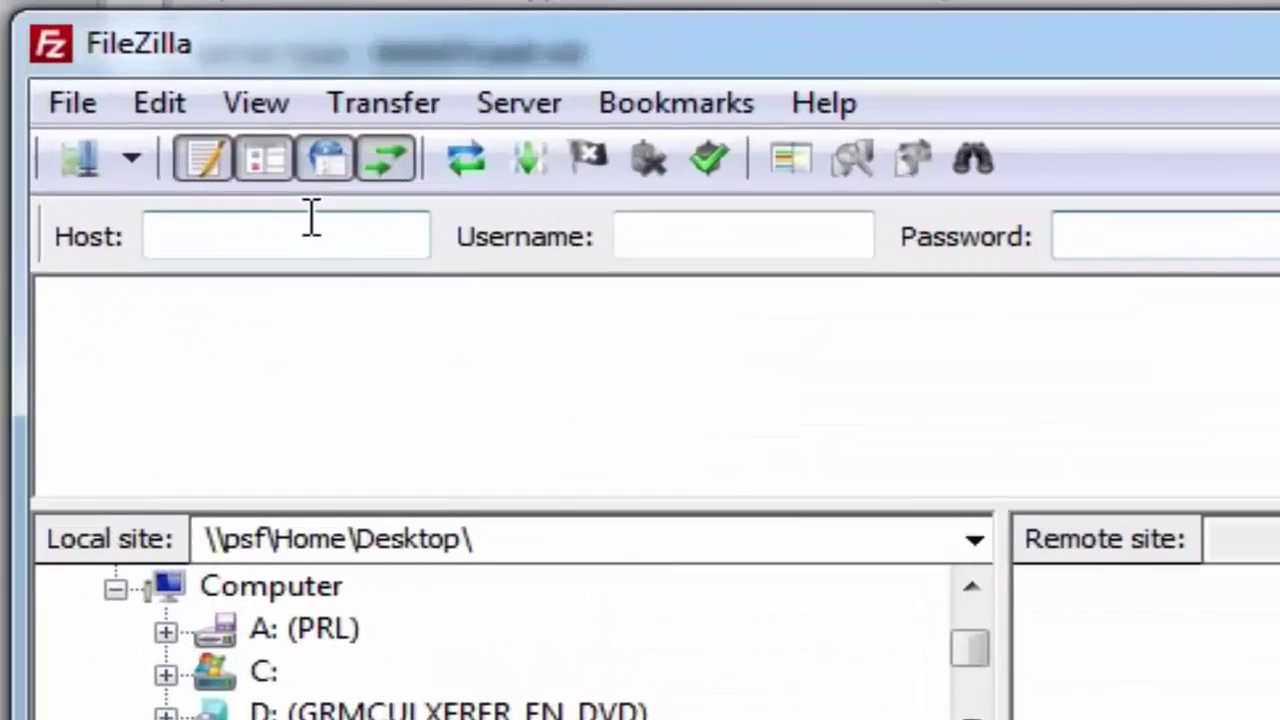
{"action": "right_click", "coordinate": [323, 107]}
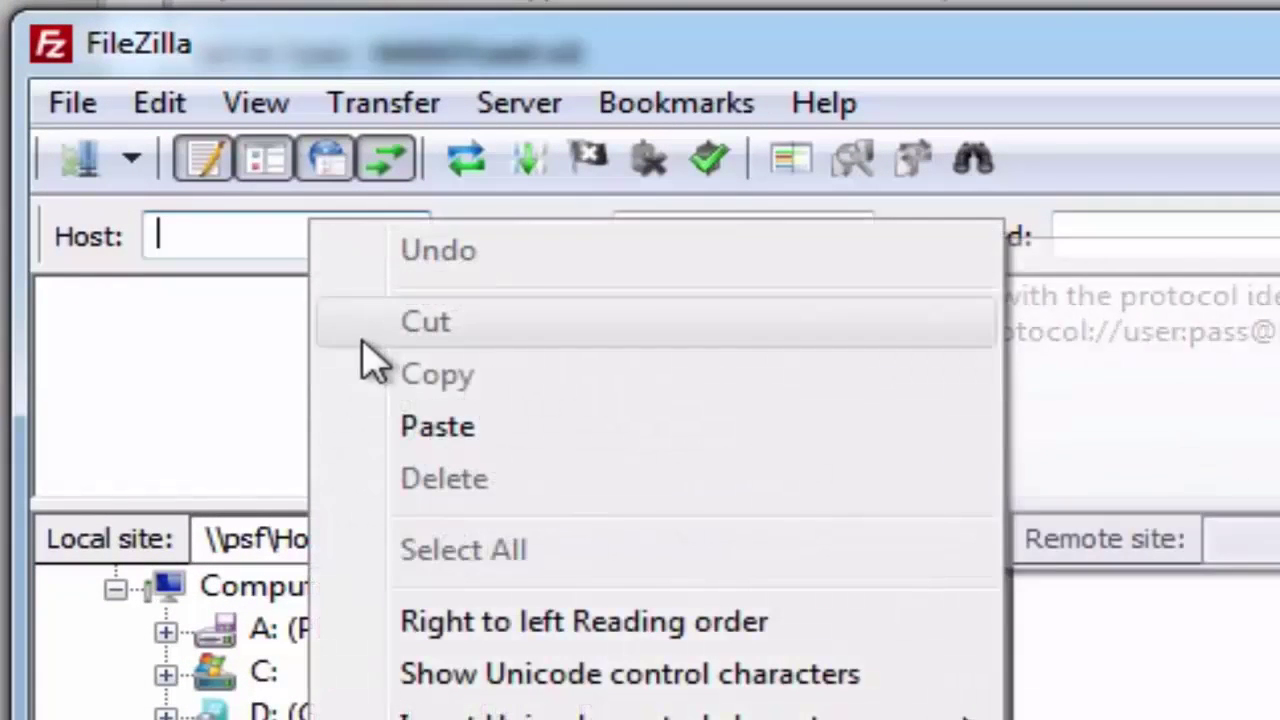
{"action": "left_click", "coordinate": [373, 209]}
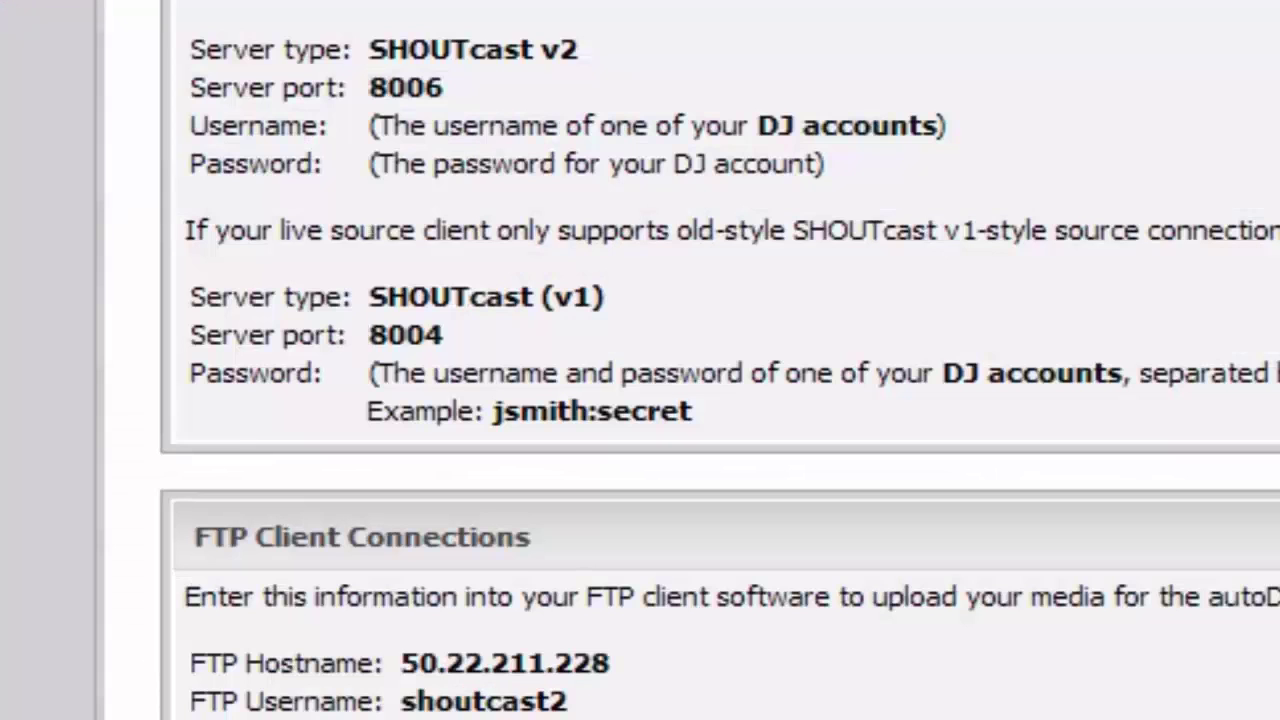
Copy the FTP username shoutcast2 from Quick Links and paste it as the username in FileZilla.
{"action": "double_click", "coordinate": [491, 700]}
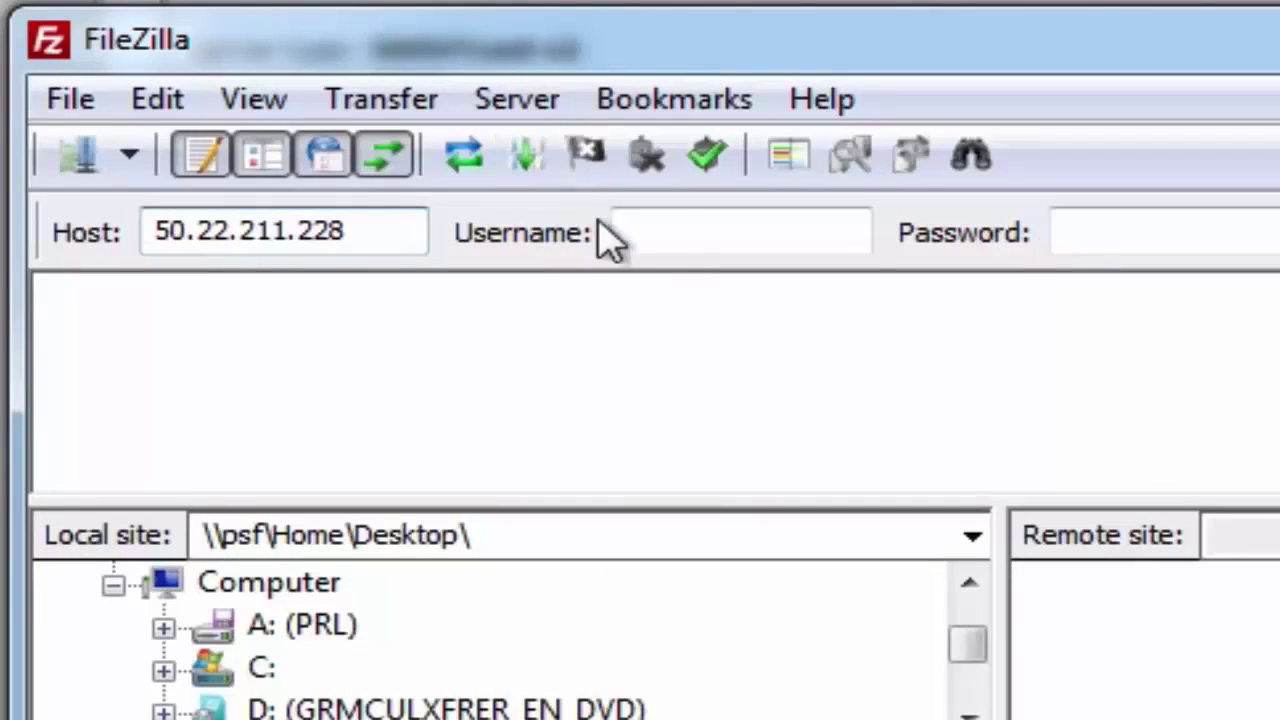
{"action": "right_click", "coordinate": [657, 229]}
{"action": "left_click", "coordinate": [798, 452]}
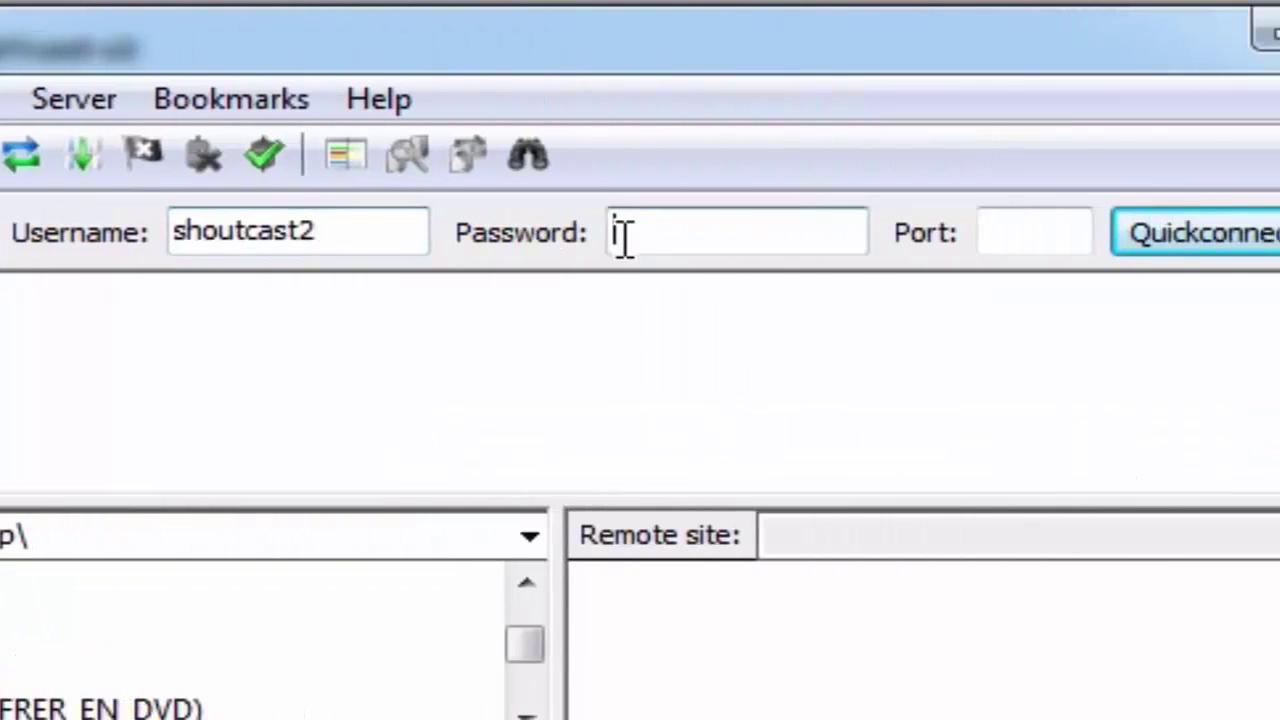
Enter the administrator password in FileZilla and connect to the FTP server with the port left empty.
{"action": "left_click", "coordinate": [1068, 240]}
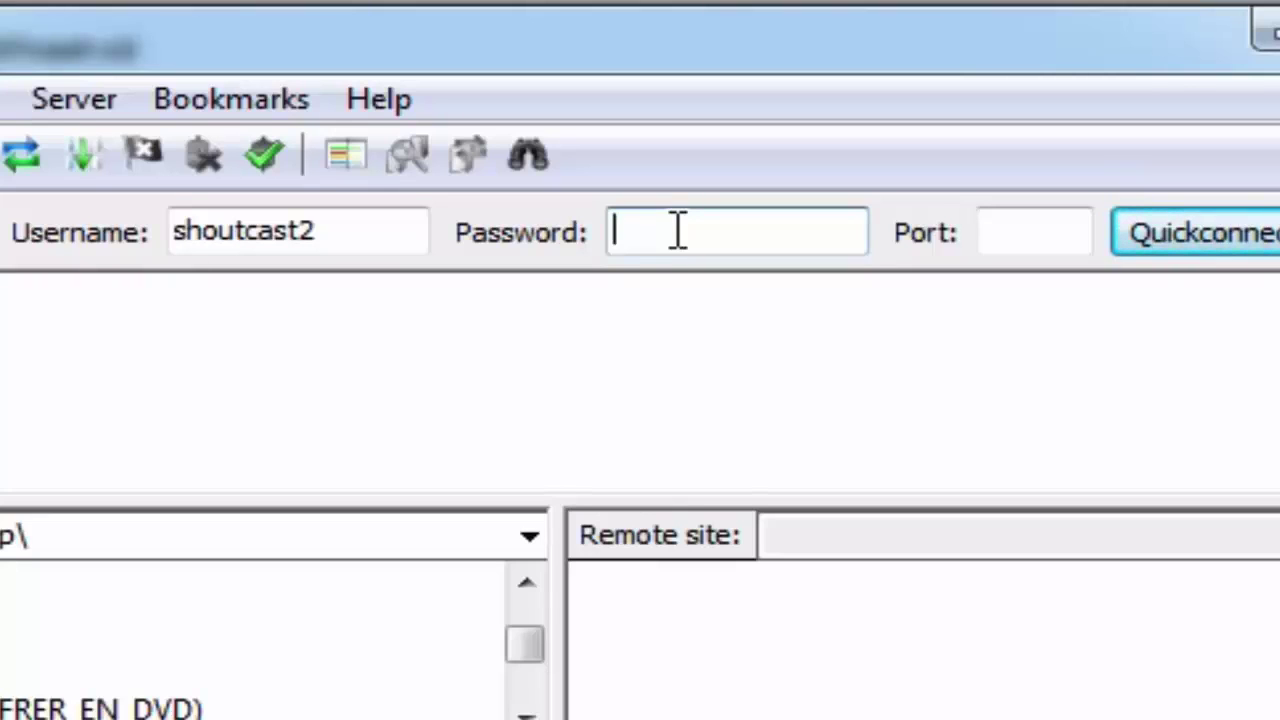
{"action": "type", "text": "*******"}
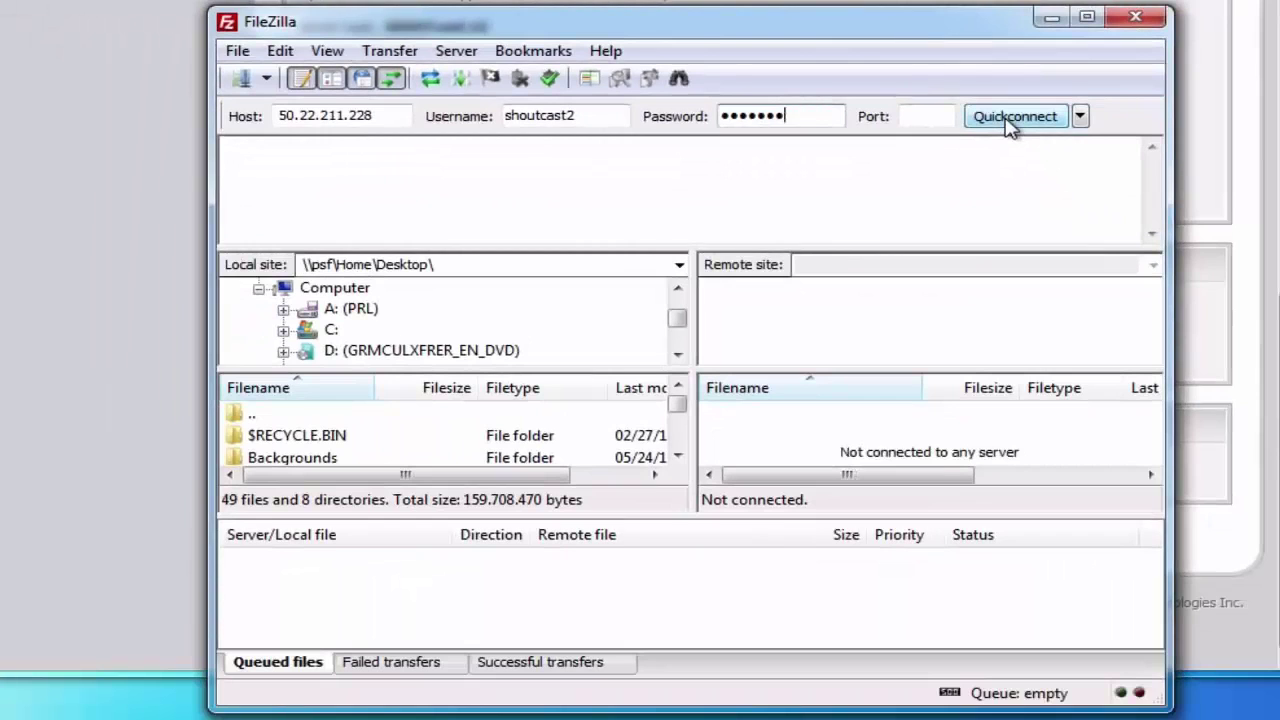
{"action": "left_click", "coordinate": [1012, 120]}
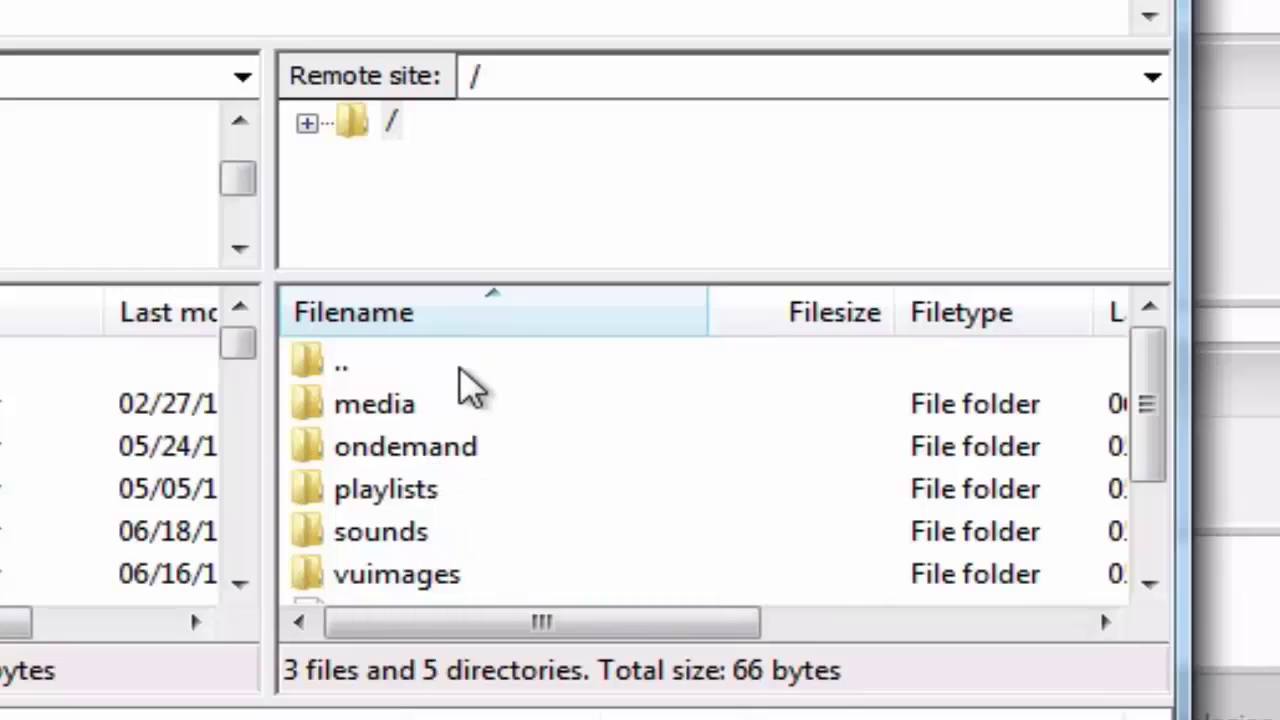
Open the server's media folder in FileZilla and display the local Music library behind the FileZilla window.
{"action": "double_click", "coordinate": [388, 418]}
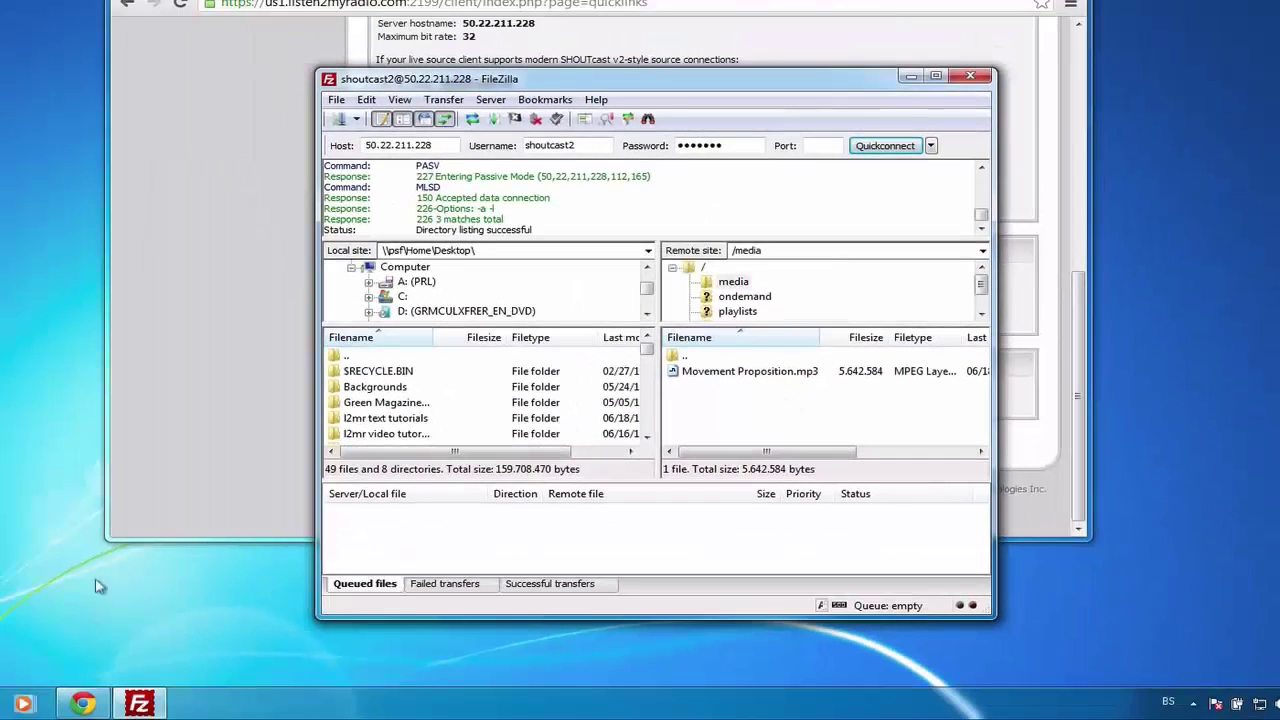
{"action": "key", "text": "super"}
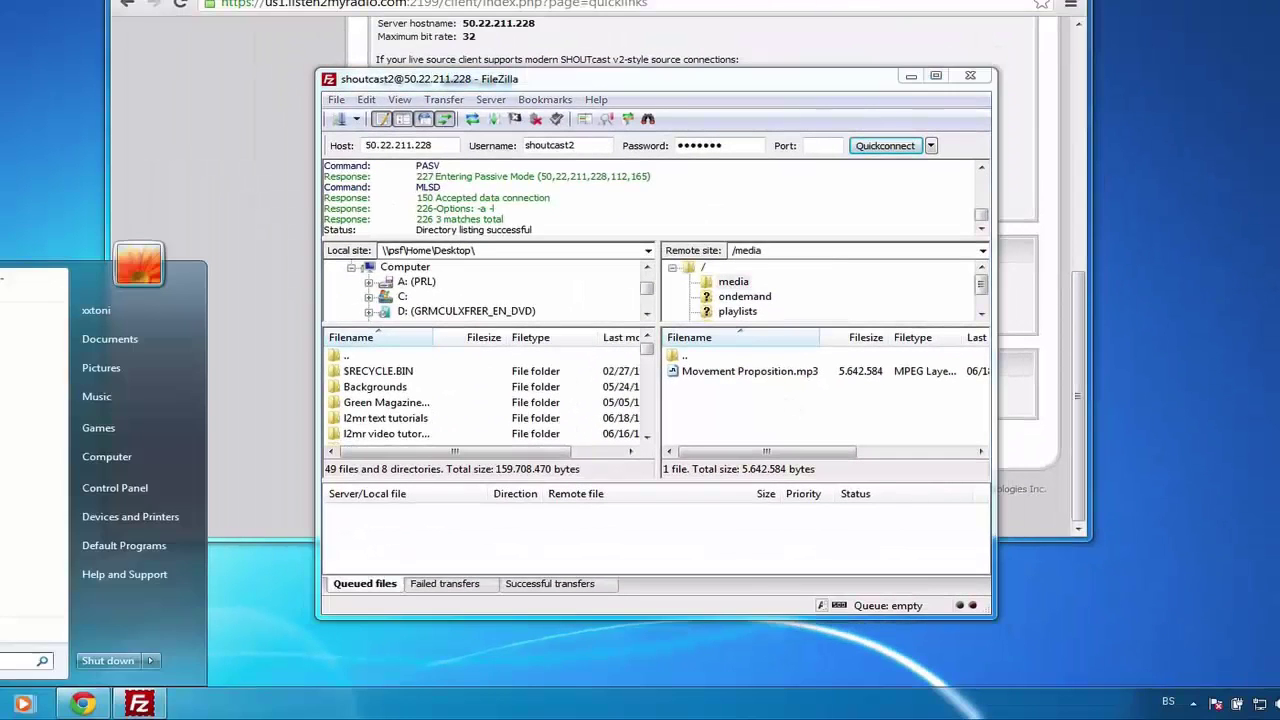
{"action": "left_click", "coordinate": [155, 404]}
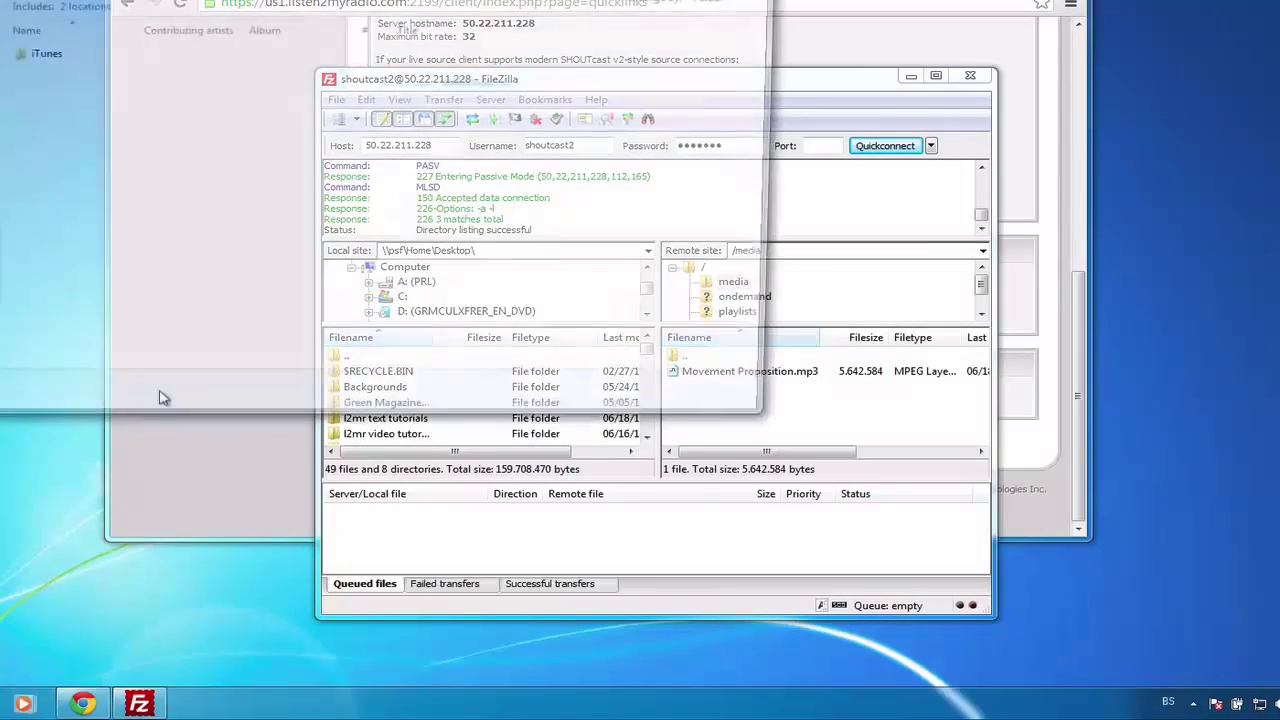
{"action": "left_click", "coordinate": [835, 443]}
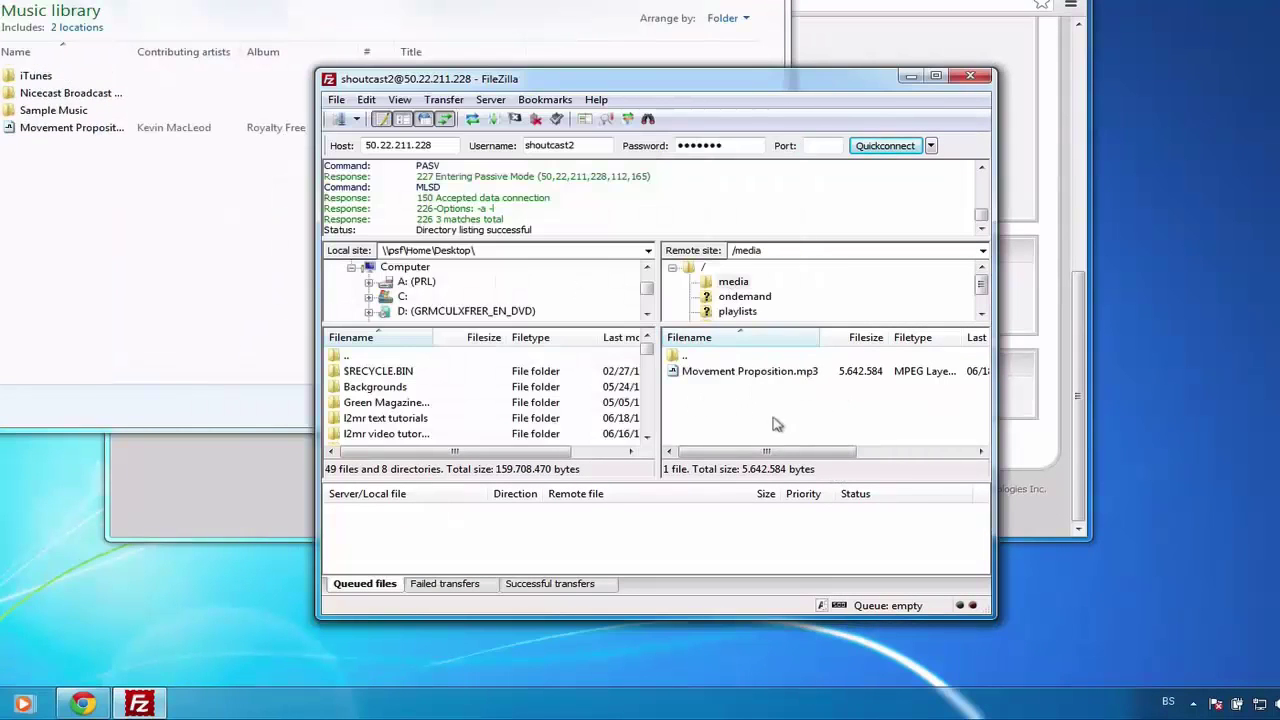
Delete Movement Proposition.mp3 from the server's media folder and upload it again from the Music library.
{"action": "left_click", "coordinate": [749, 374]}
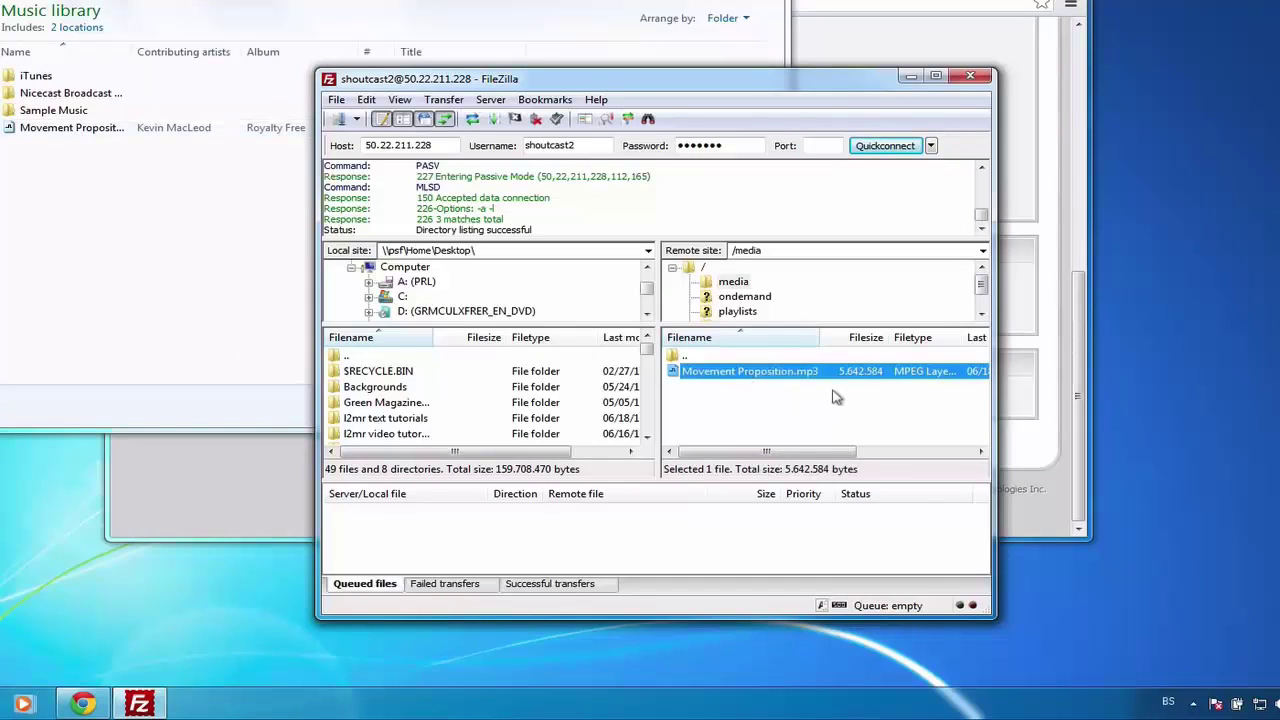
{"action": "key", "text": "Delete"}
{"action": "key", "text": "Return"}
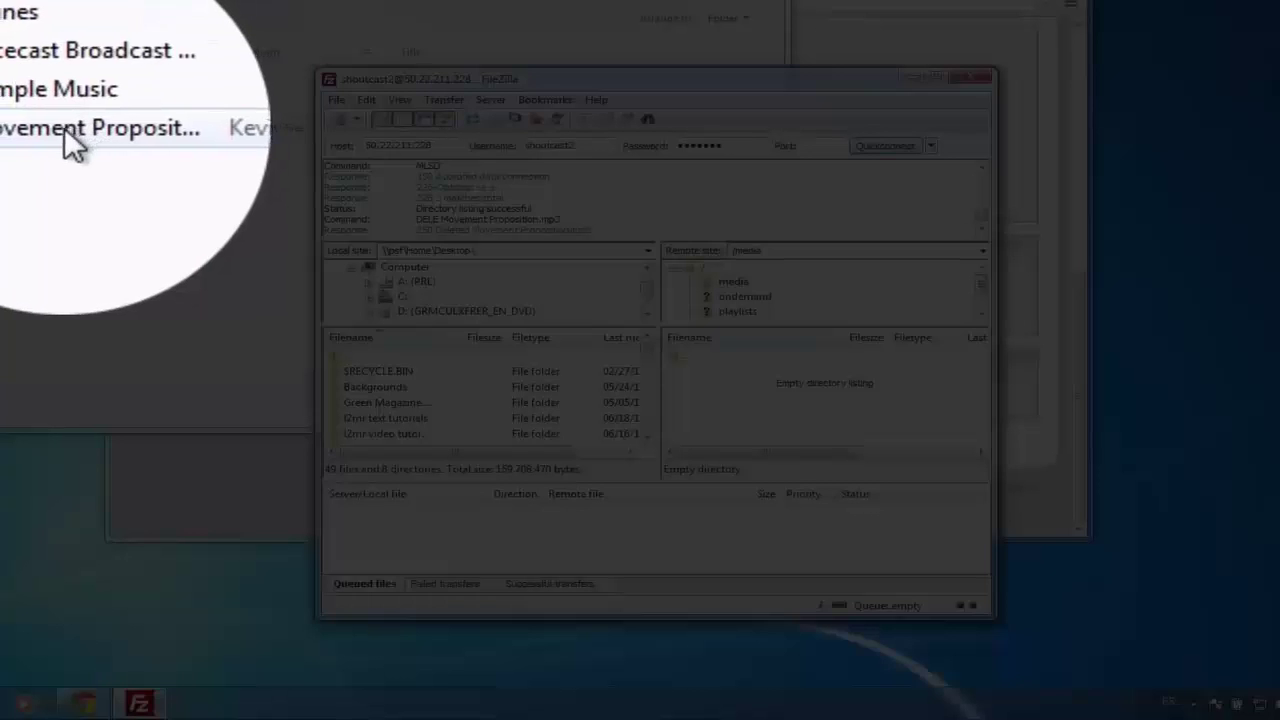
{"action": "left_click_drag", "start_coordinate": [57, 126], "coordinate": [750, 418]}
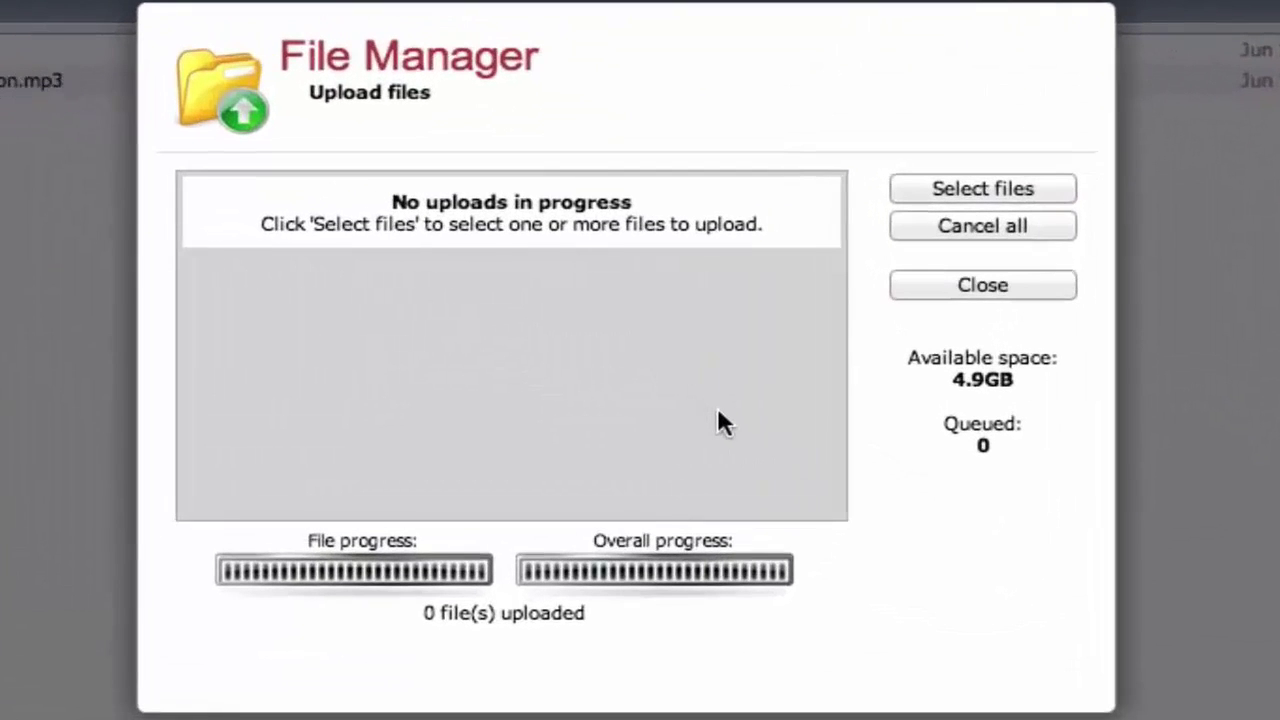
Leave Centova Cast's file upload and file manager, and open the AutoDJ media library.
{"action": "left_click", "coordinate": [947, 287]}
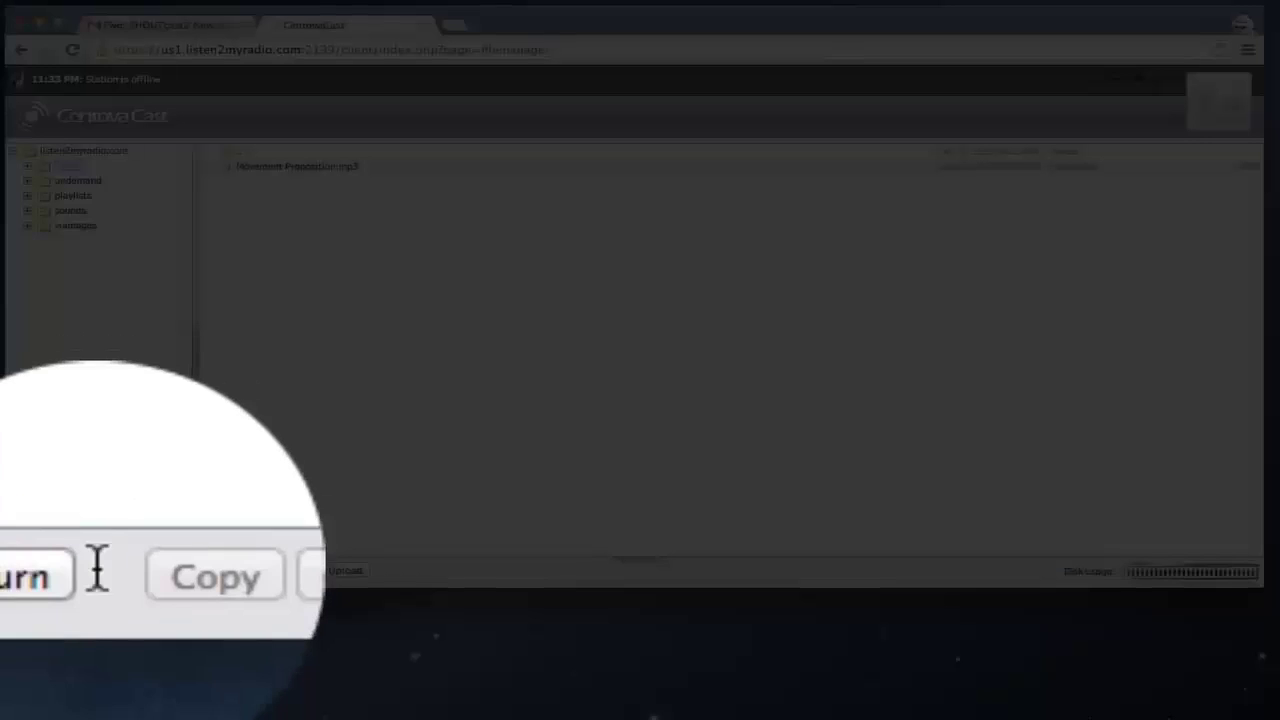
{"action": "left_click", "coordinate": [40, 570]}
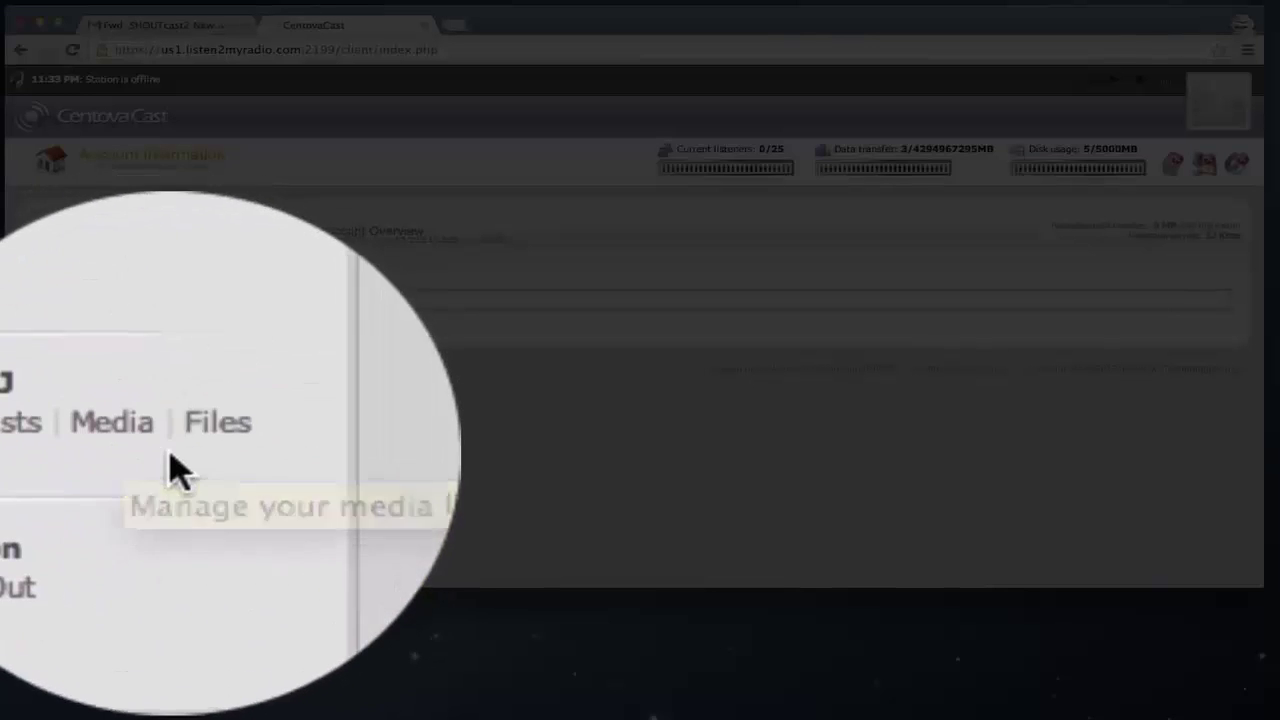
{"action": "left_click", "coordinate": [183, 444]}
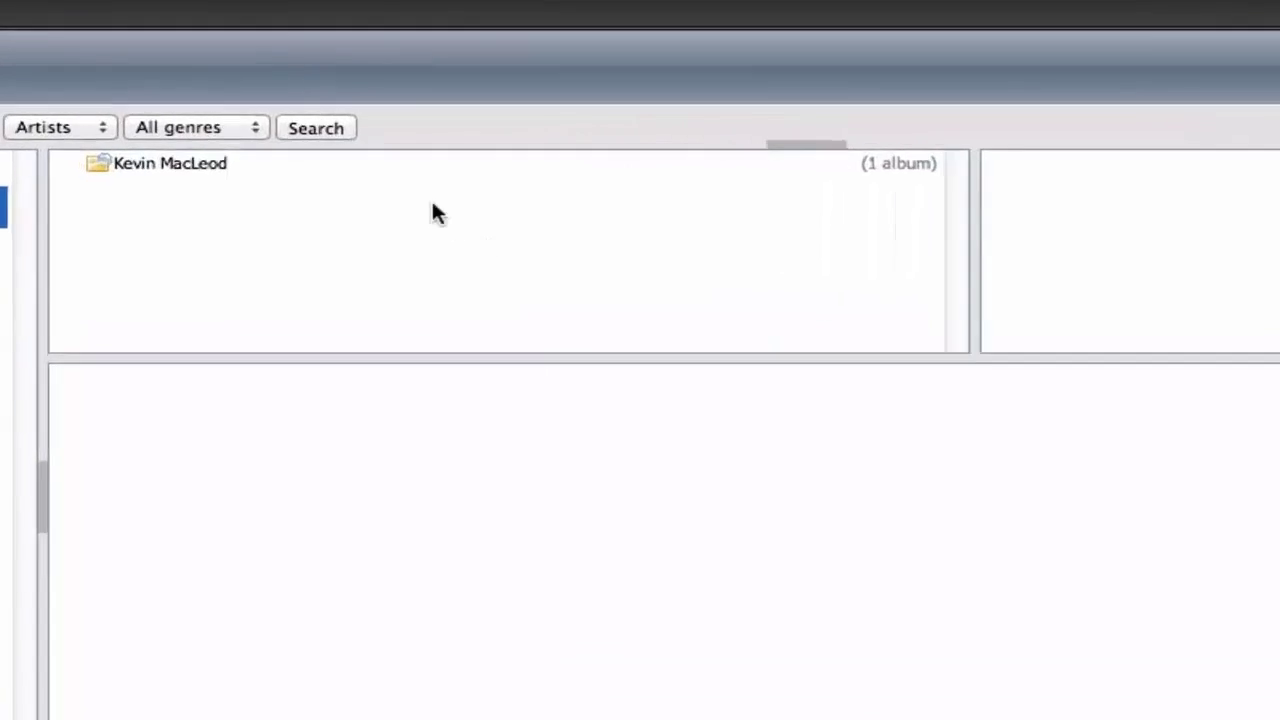
Look at the tracks in the Royalty Free album and review the media library's display and update options.
{"action": "left_click", "coordinate": [223, 170]}
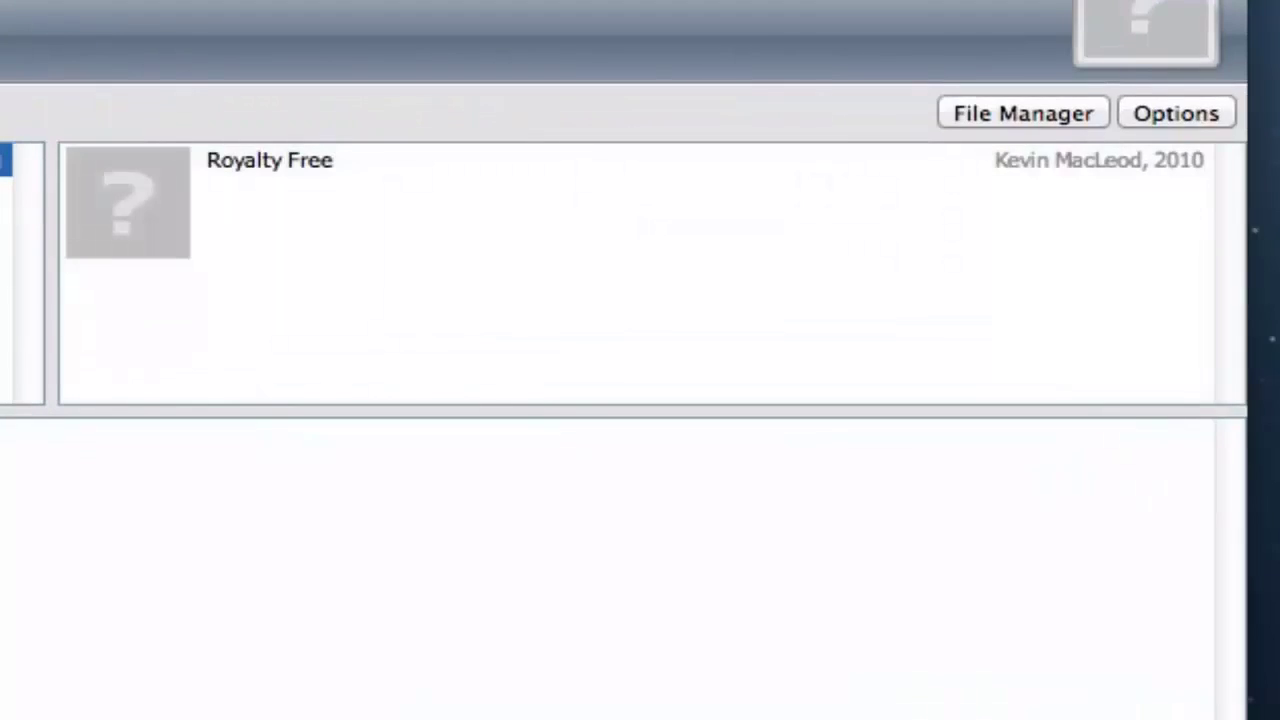
{"action": "left_click", "coordinate": [389, 189]}
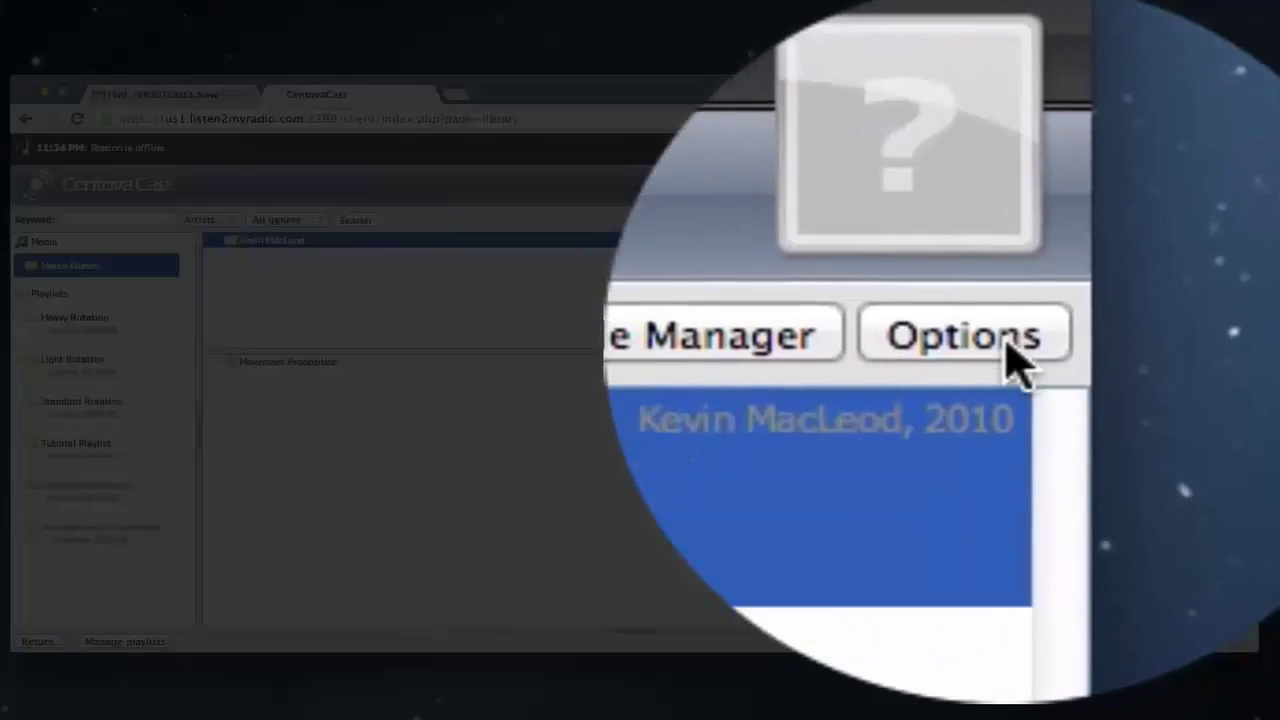
{"action": "left_click", "coordinate": [1237, 221]}
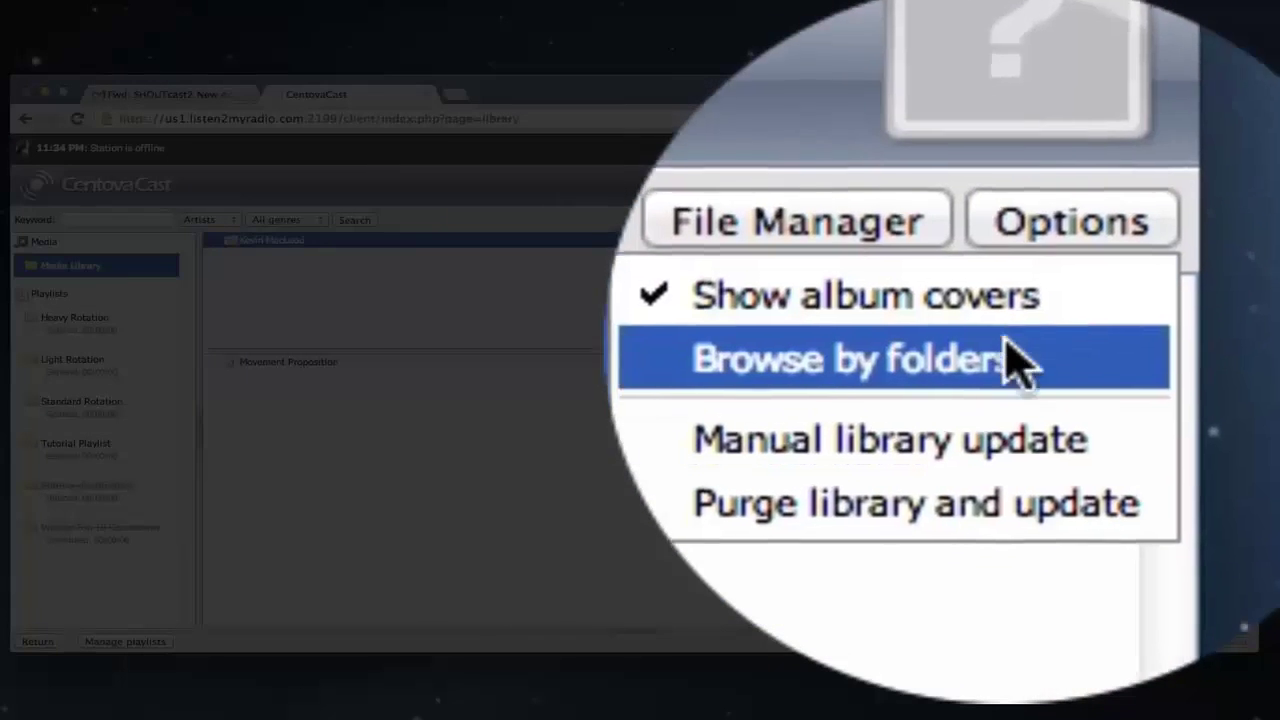
{"action": "left_click", "coordinate": [800, 475]}
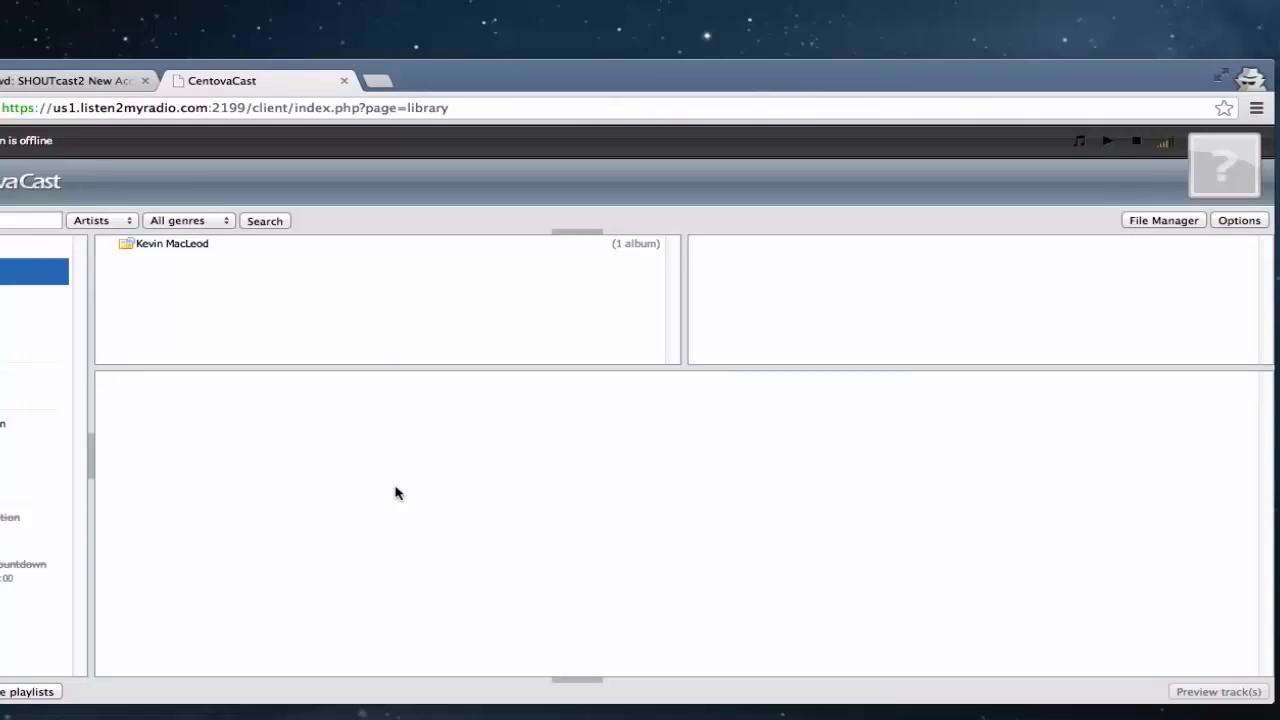
Add the Movement Proposition track from the Royalty Free album to the Tutorial Playlist.
{"action": "left_click", "coordinate": [362, 245]}
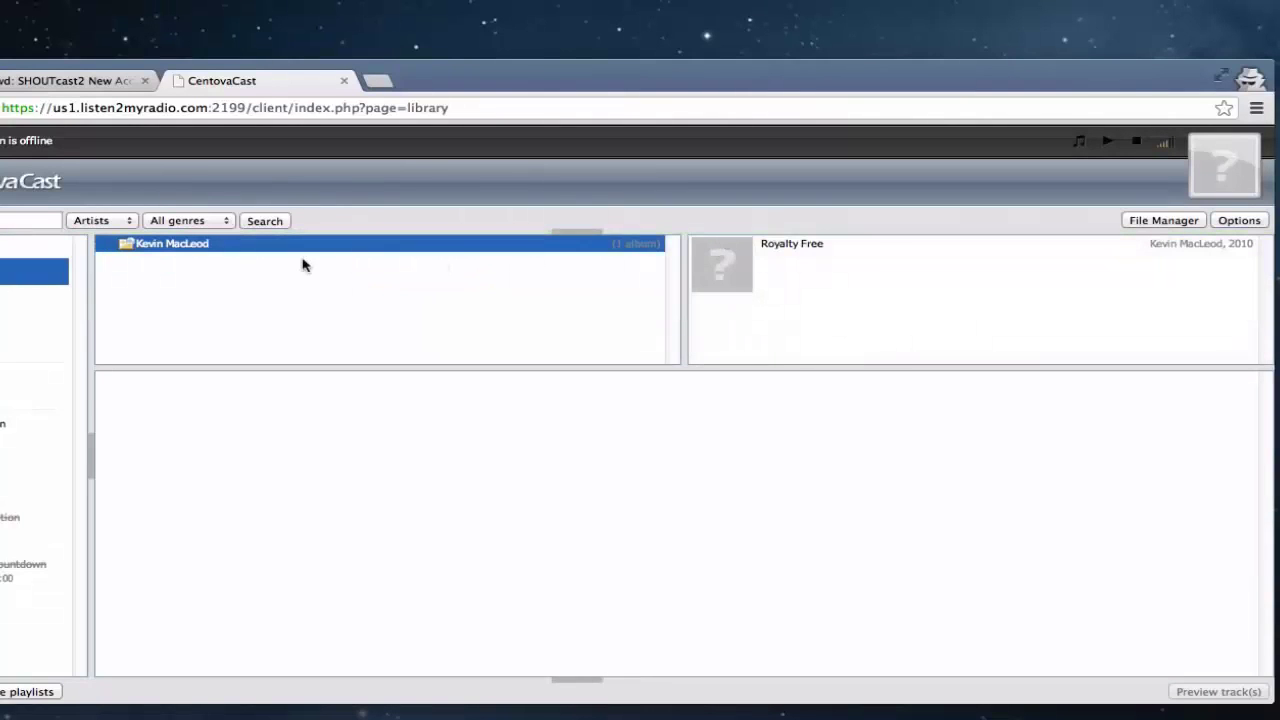
{"action": "left_click", "coordinate": [857, 253]}
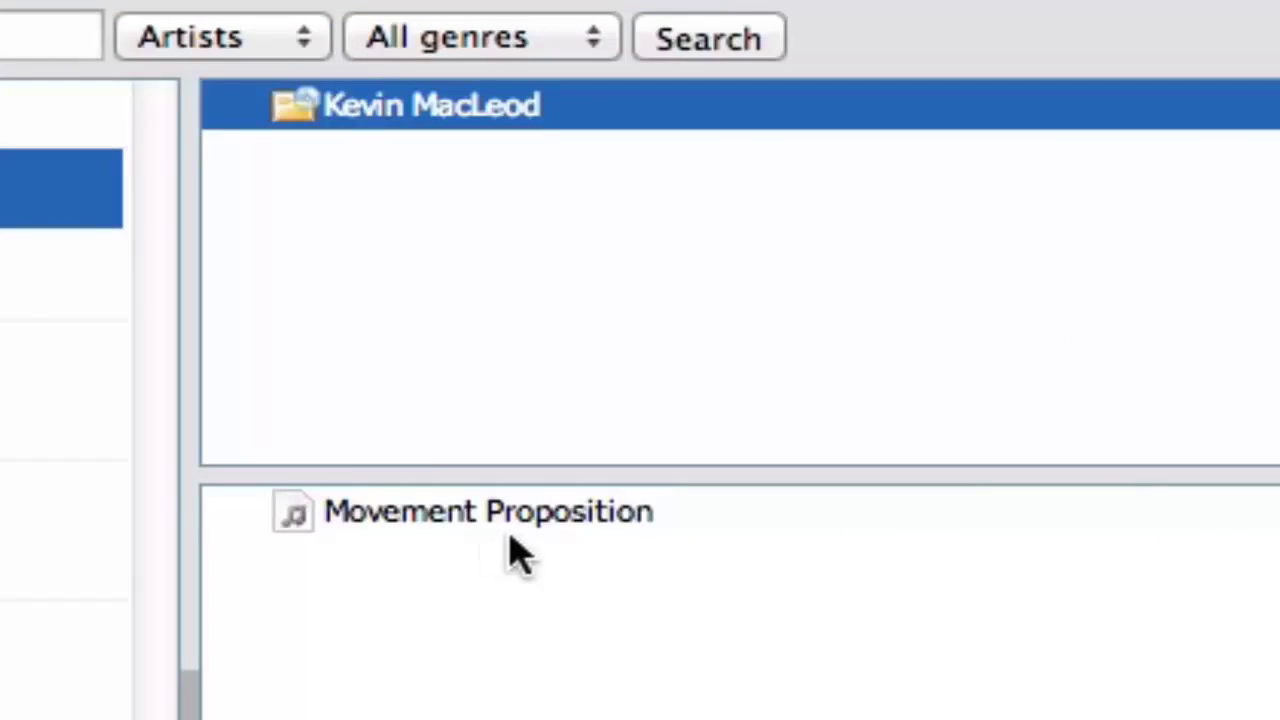
{"action": "left_click_drag", "start_coordinate": [520, 523], "coordinate": [231, 467]}
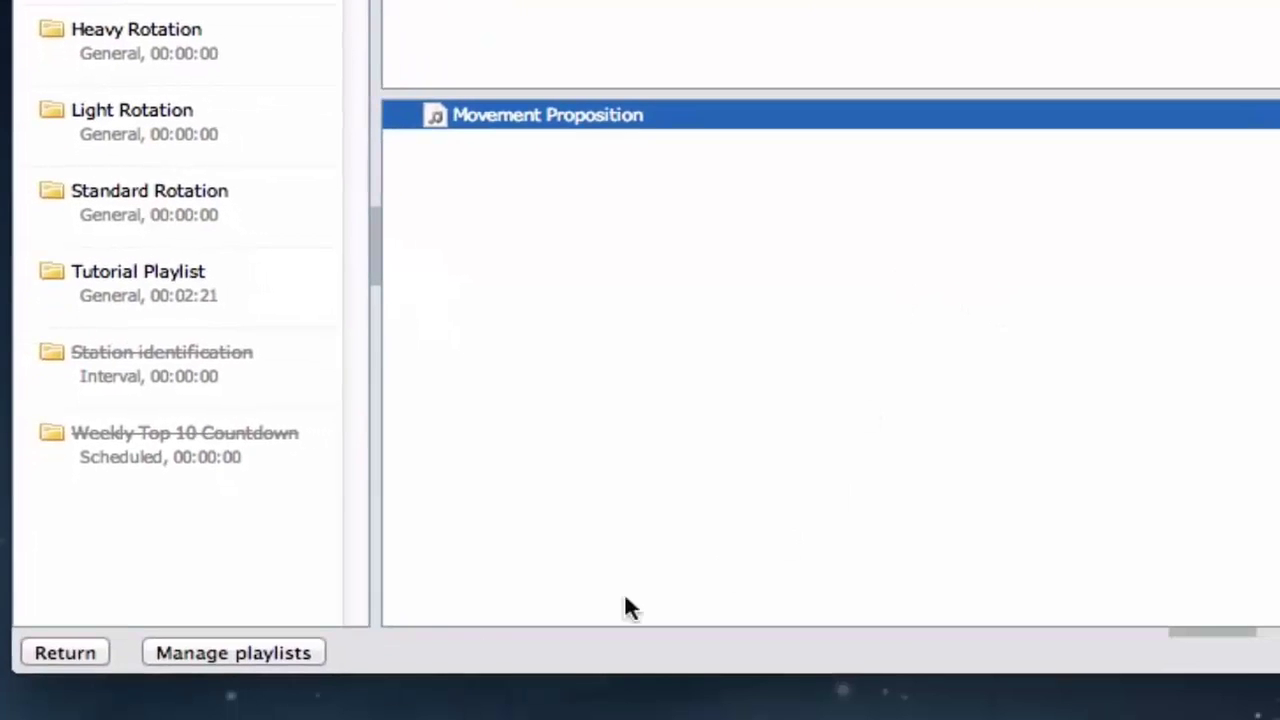
Leave the media library, start the streaming server and return to the account overview.
{"action": "left_click", "coordinate": [63, 658]}
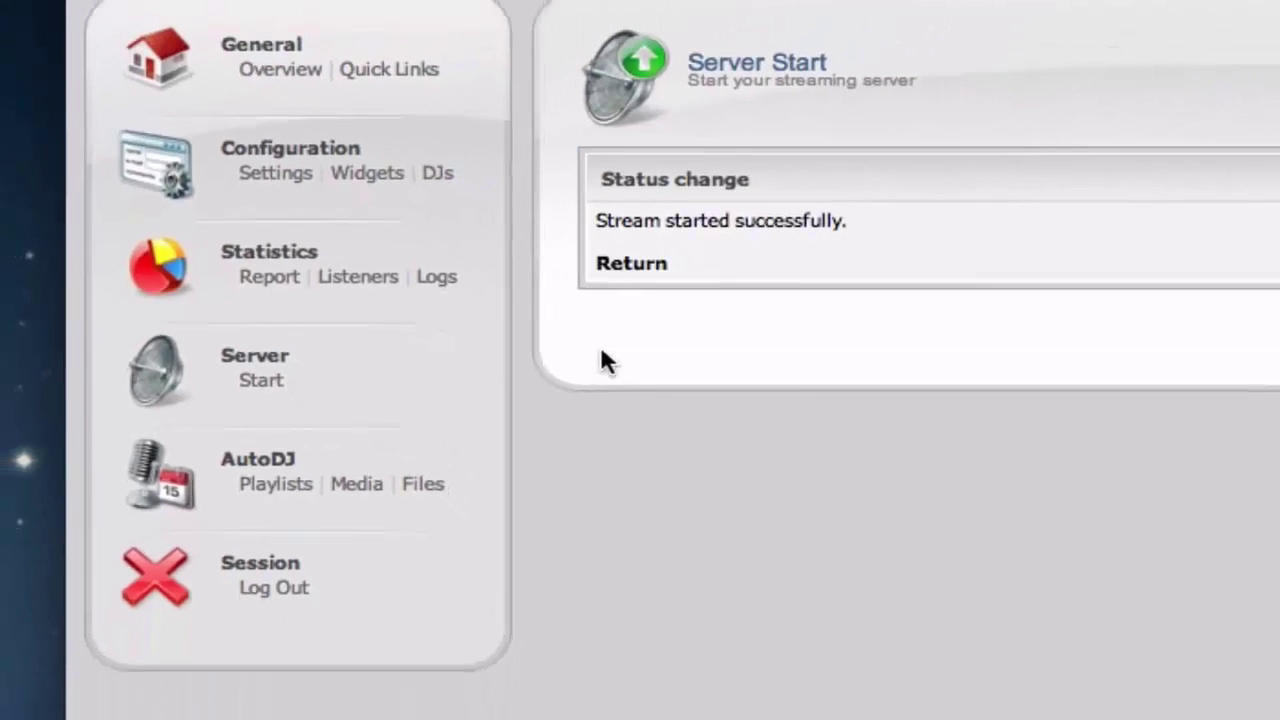
{"action": "left_click", "coordinate": [624, 264]}
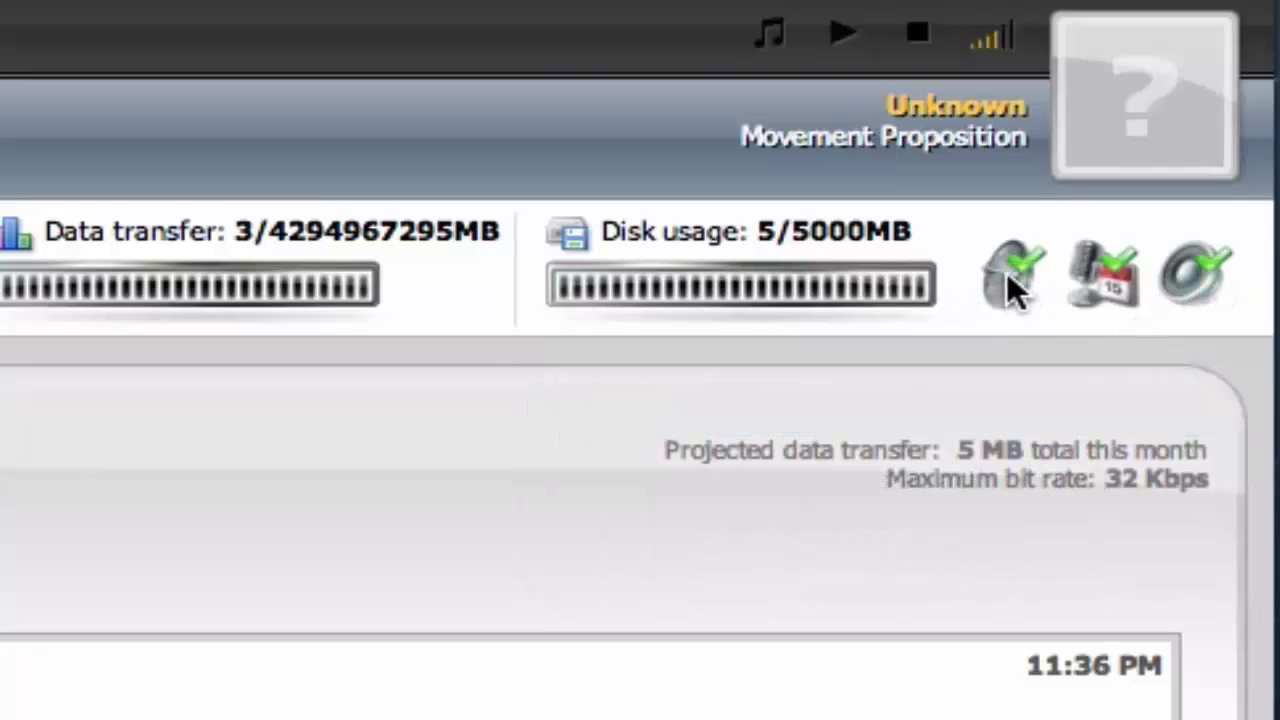
Check the AutoDJ status and the two other stream status indicators in the account overview.
{"action": "mouse_move", "coordinate": [1027, 300]}
{"action": "mouse_move", "coordinate": [1105, 285]}
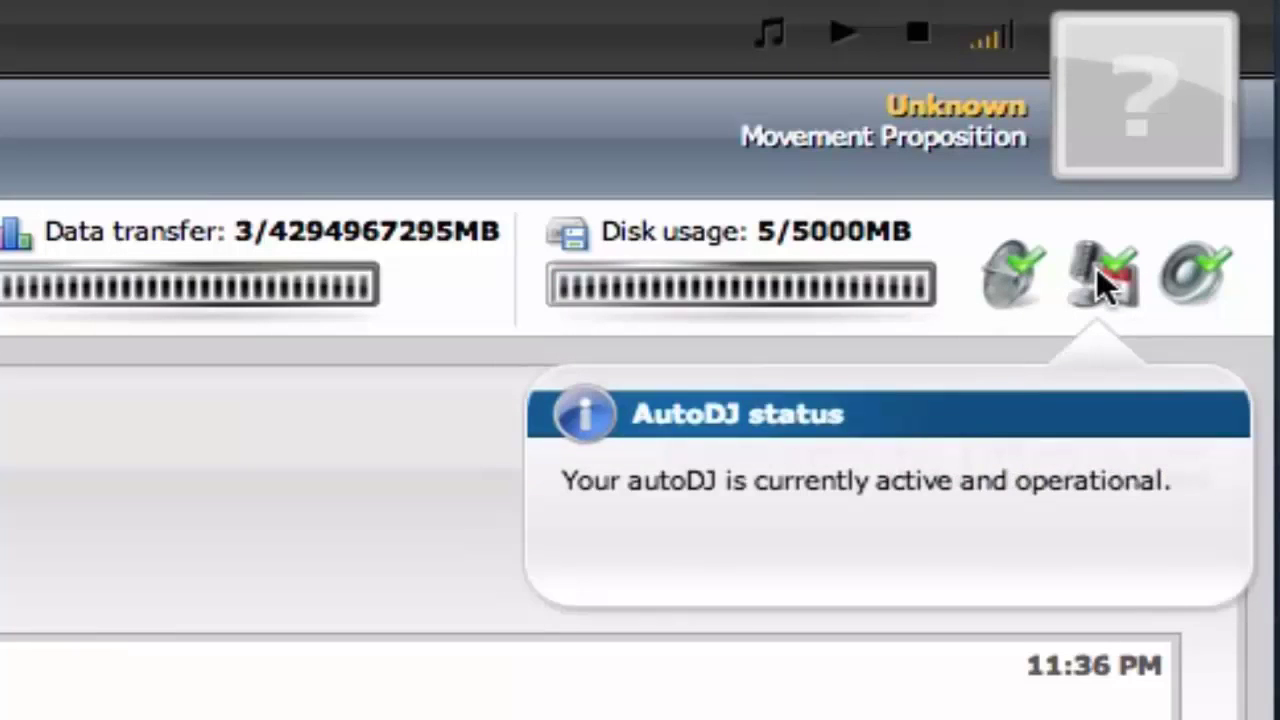
{"action": "mouse_move", "coordinate": [1198, 305]}
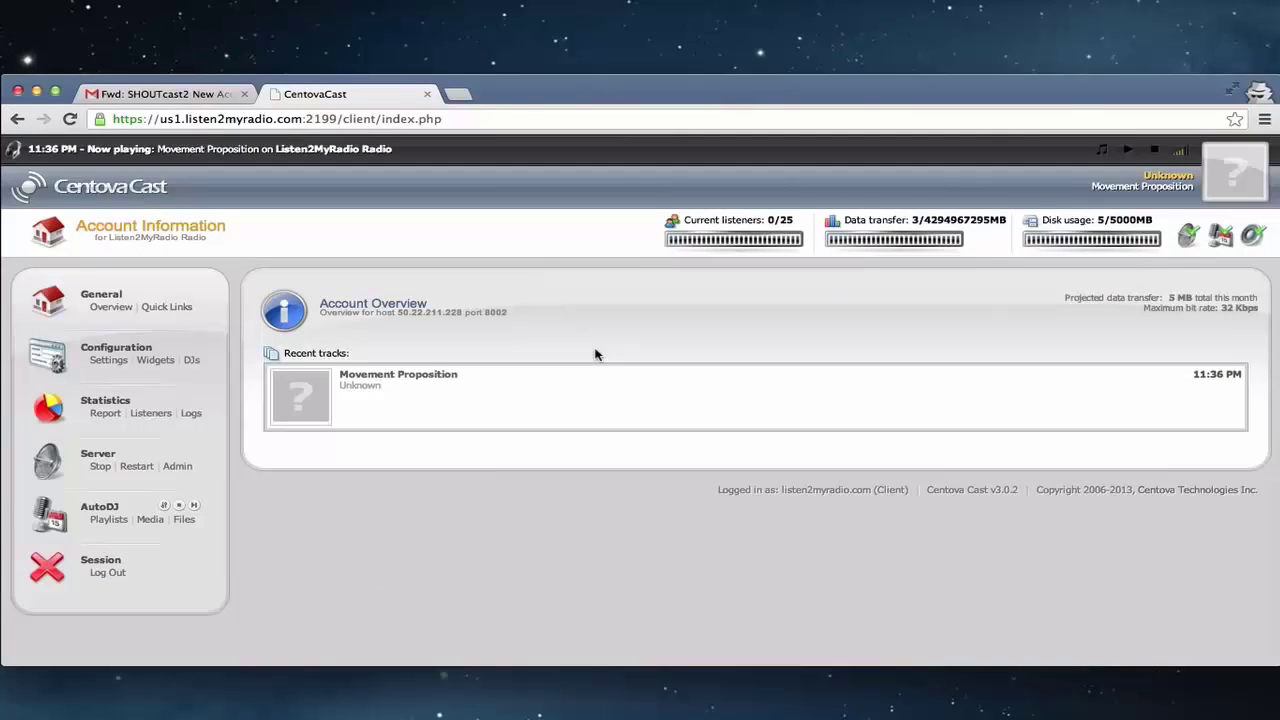
Check the recent track entry, view the stream's Quick Links and return to the account overview.
{"action": "triple_click", "coordinate": [531, 377]}
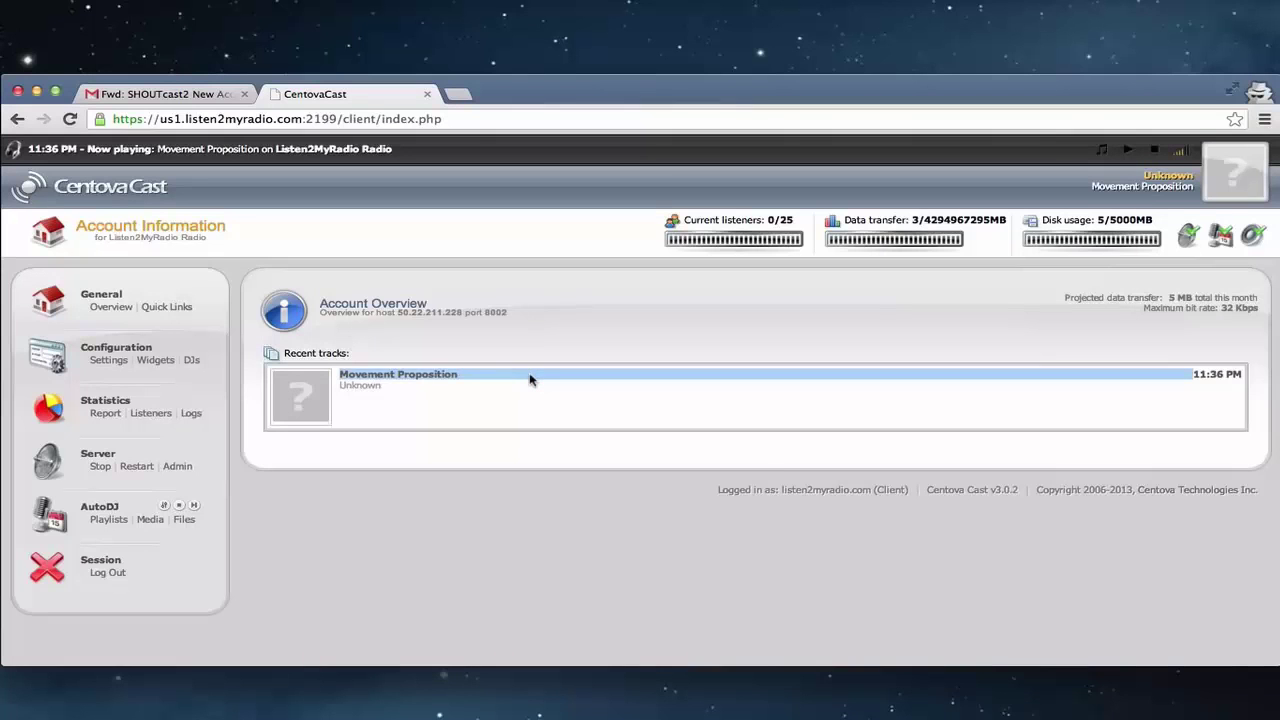
{"action": "left_click", "coordinate": [531, 377]}
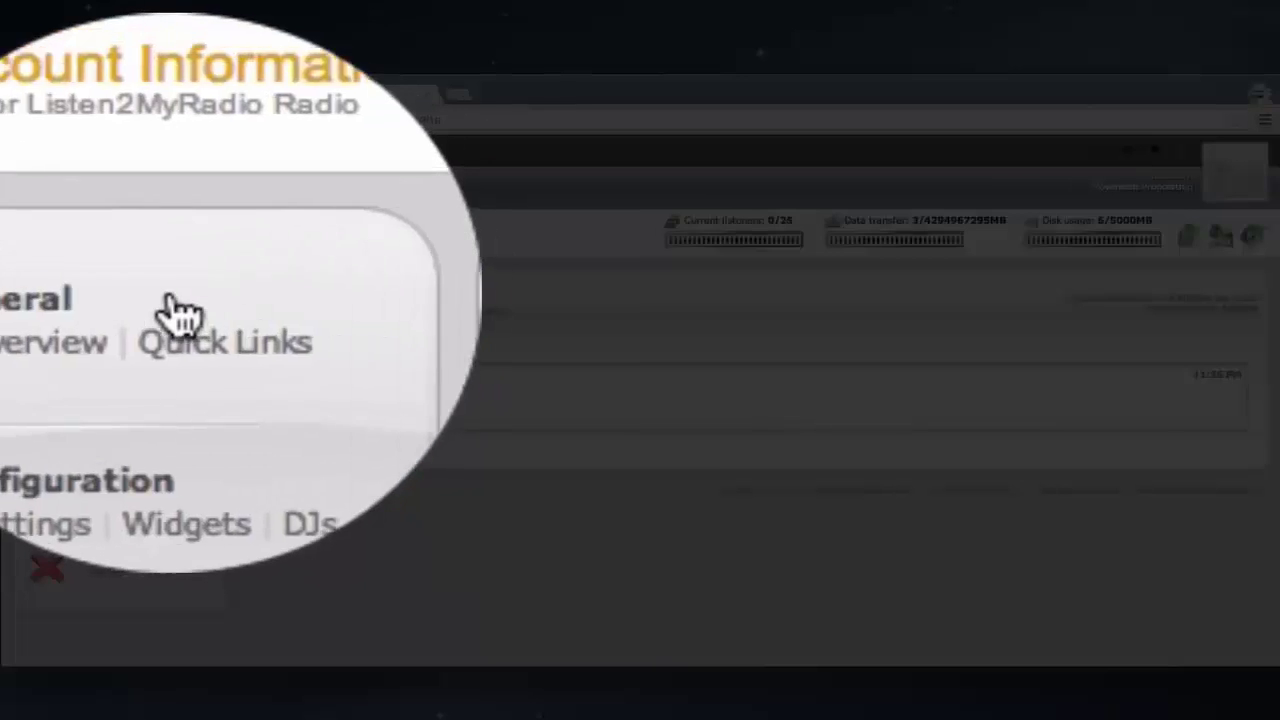
{"action": "left_click", "coordinate": [166, 306]}
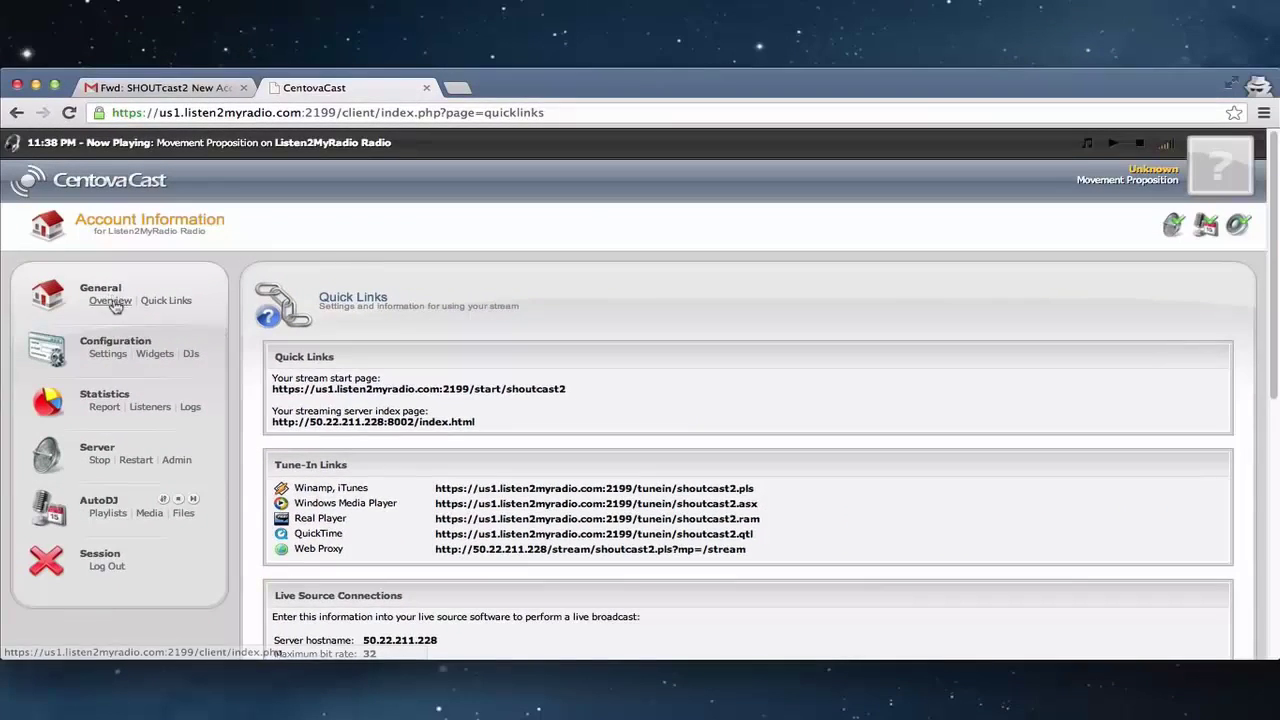
{"action": "left_click", "coordinate": [110, 300]}
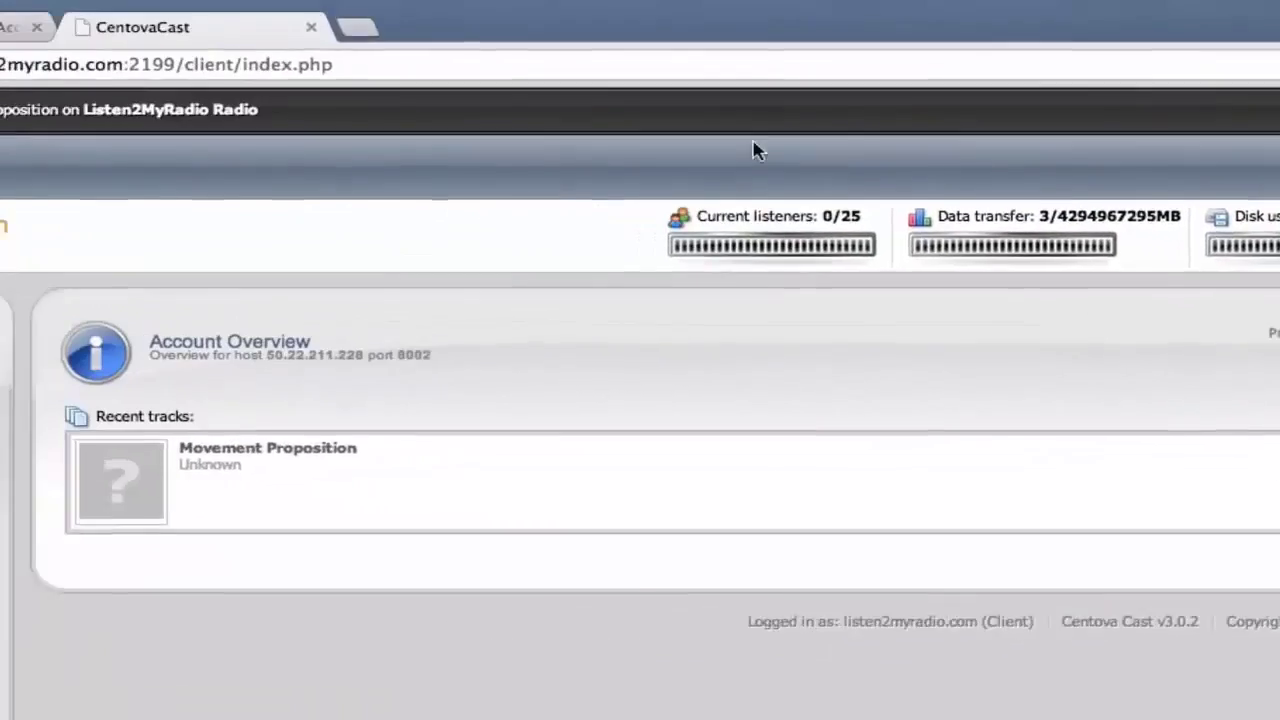